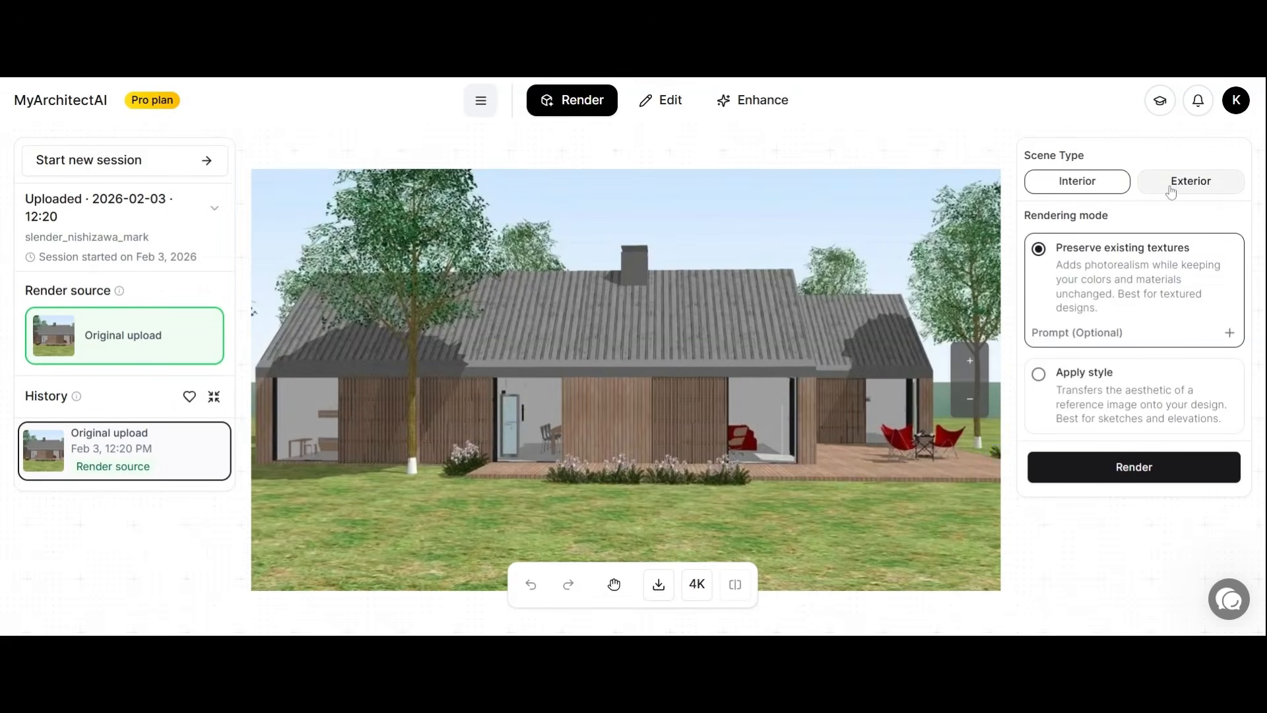
# Render the house as an exterior scene with its existing textures preserved, and compare the render with the original upload
pyautogui.click(1172, 190)
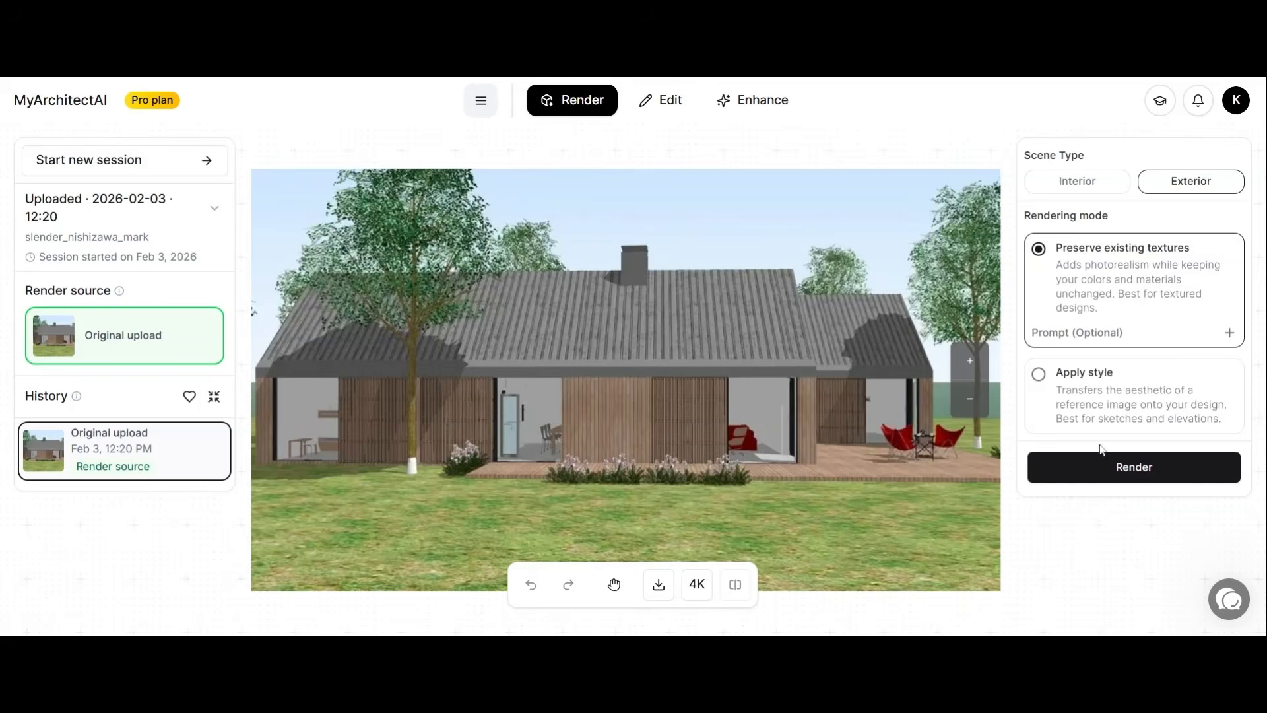
pyautogui.click(1102, 469)
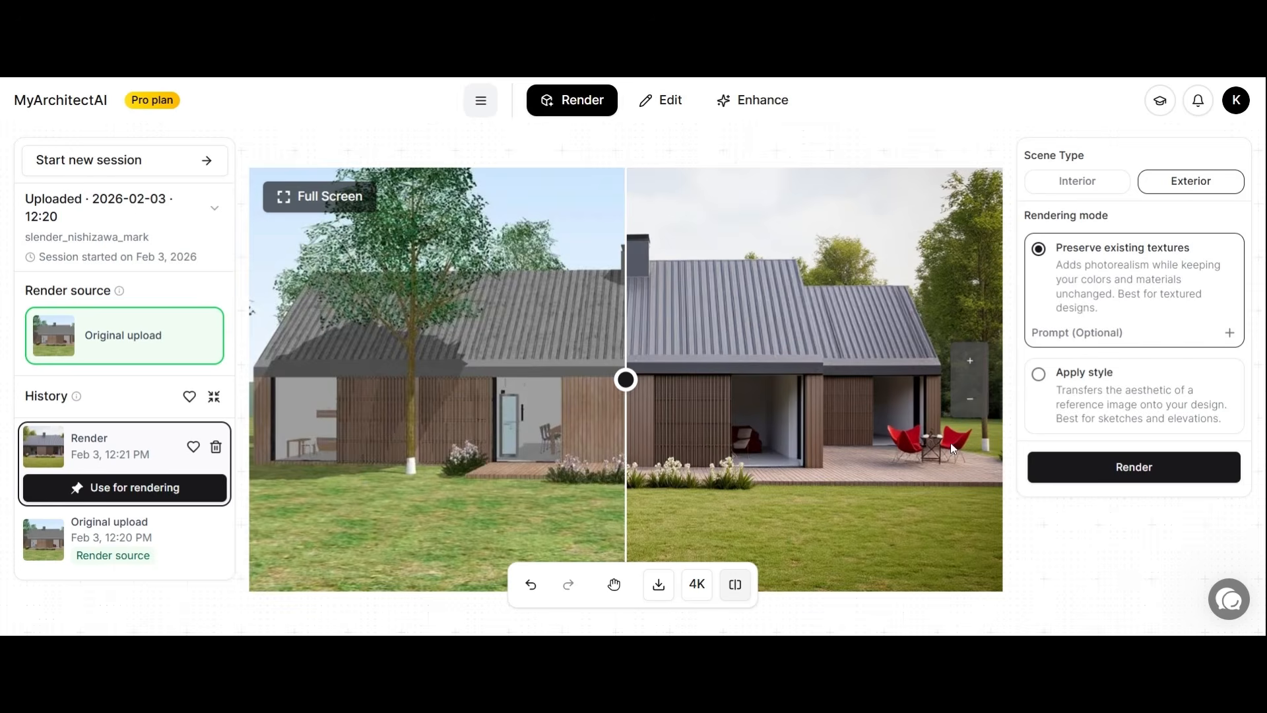
pyautogui.moveTo(630, 384); pyautogui.dragTo(795, 414)
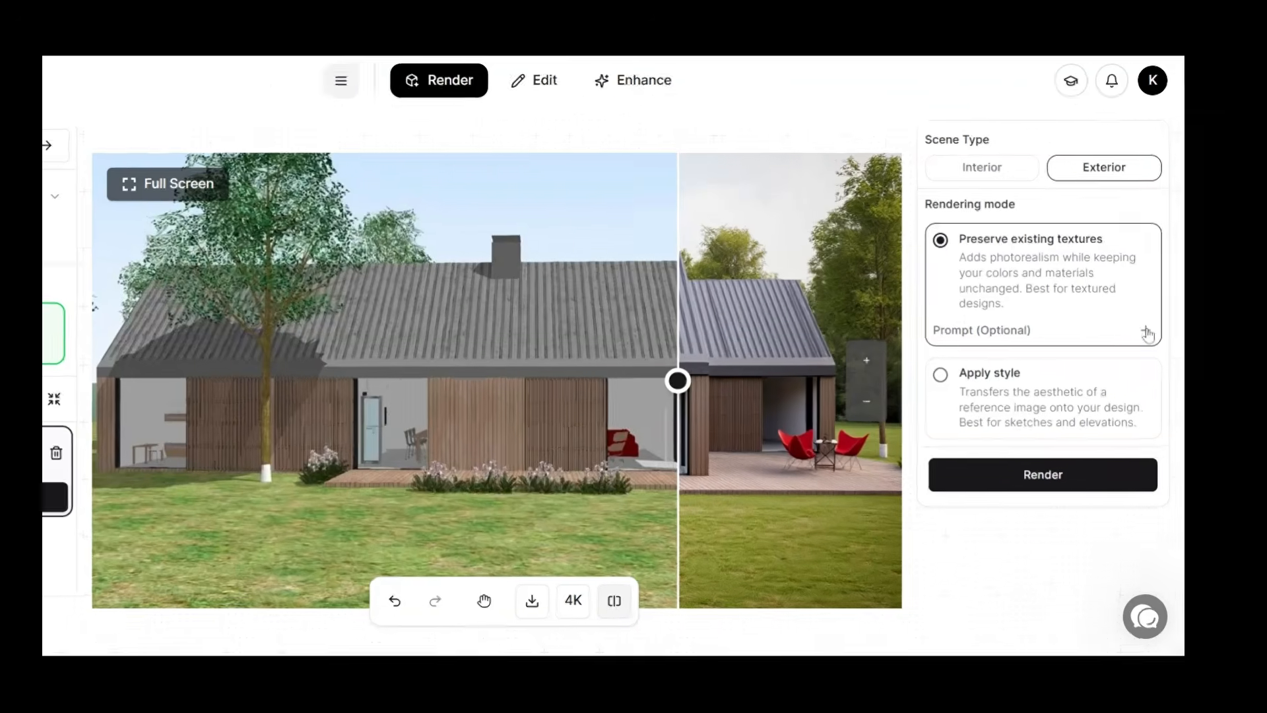
# Render the house with the prompt "residential house, dusk" and compare the result with the original
pyautogui.click(1230, 331)
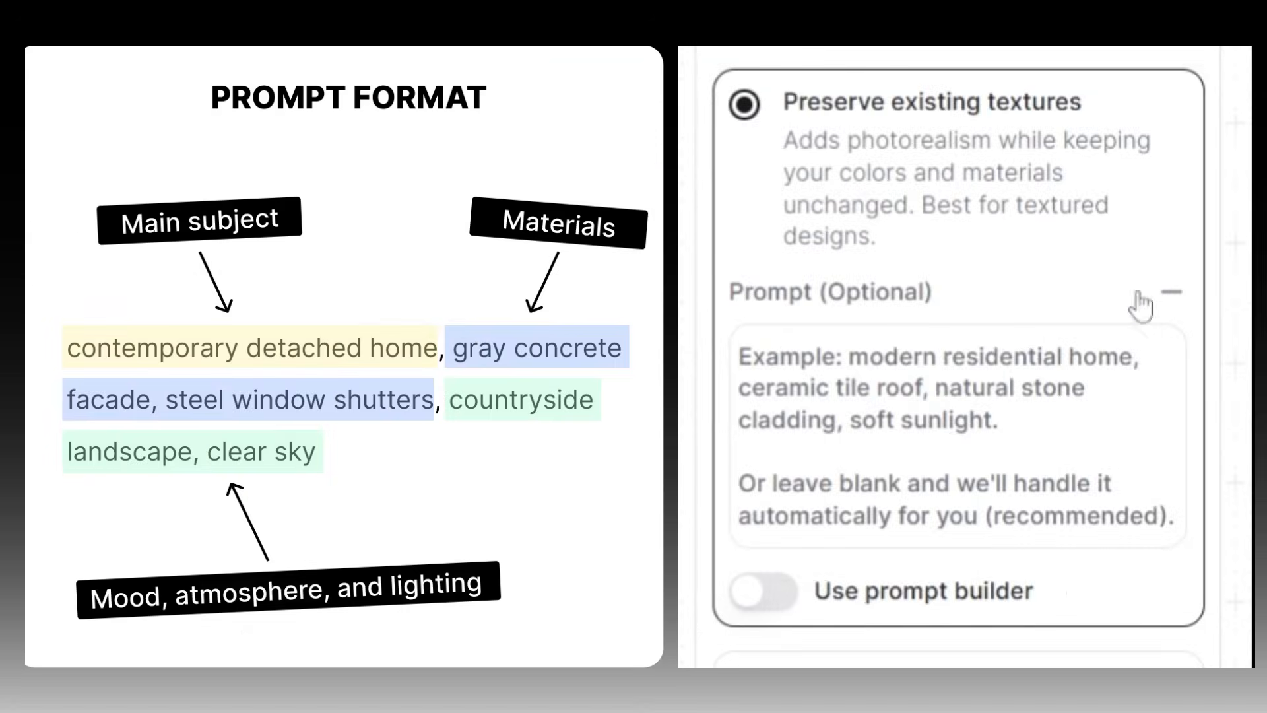
pyautogui.write('residential house, dusk')
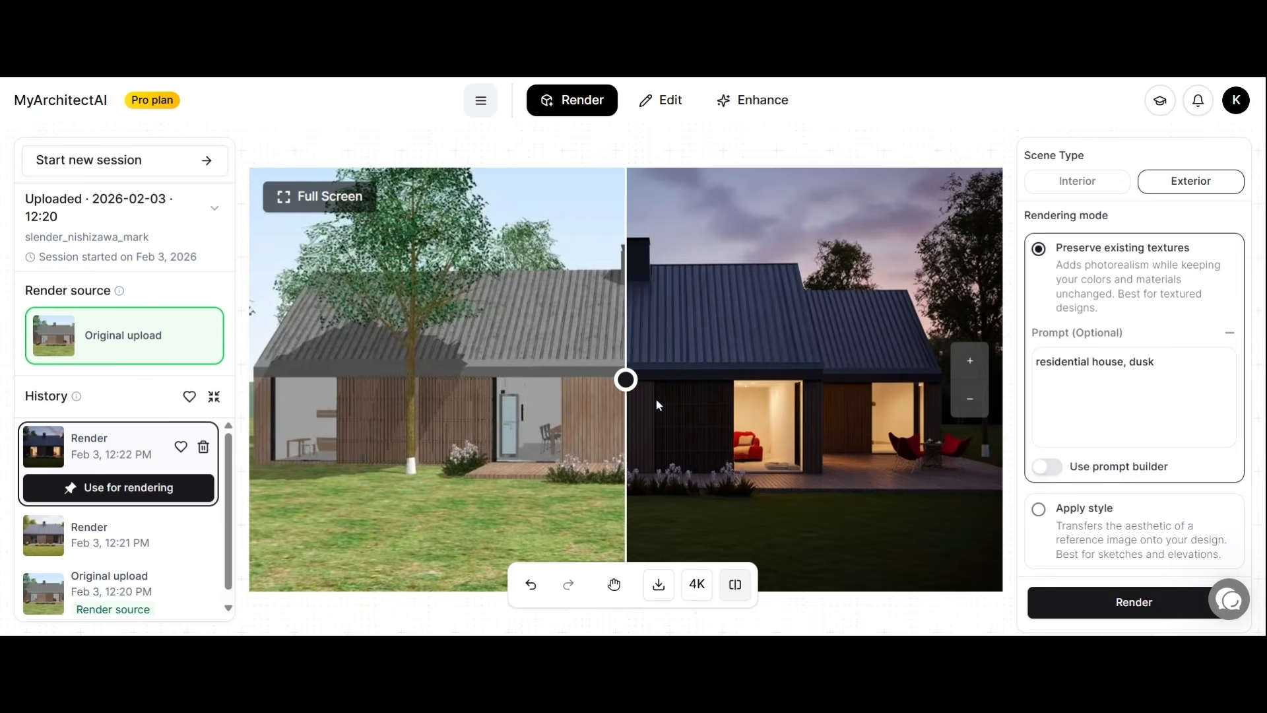
pyautogui.moveTo(625, 380)
pyautogui.mouseDown()
pyautogui.moveTo(398, 399)
pyautogui.moveTo(975, 385)
pyautogui.moveTo(318, 432)
pyautogui.moveTo(444, 425)
pyautogui.mouseUp()
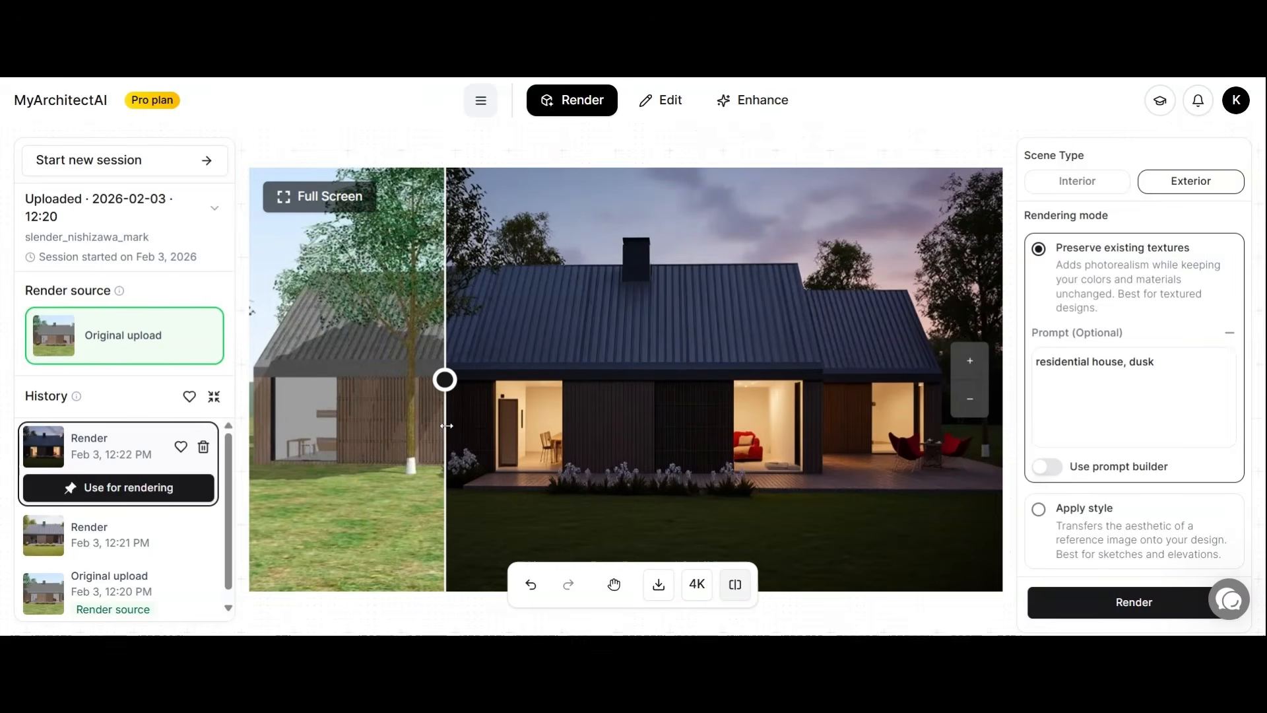
# Clear the dusk prompt and turn on the prompt builder
pyautogui.hotkey('ctrl', 'a')
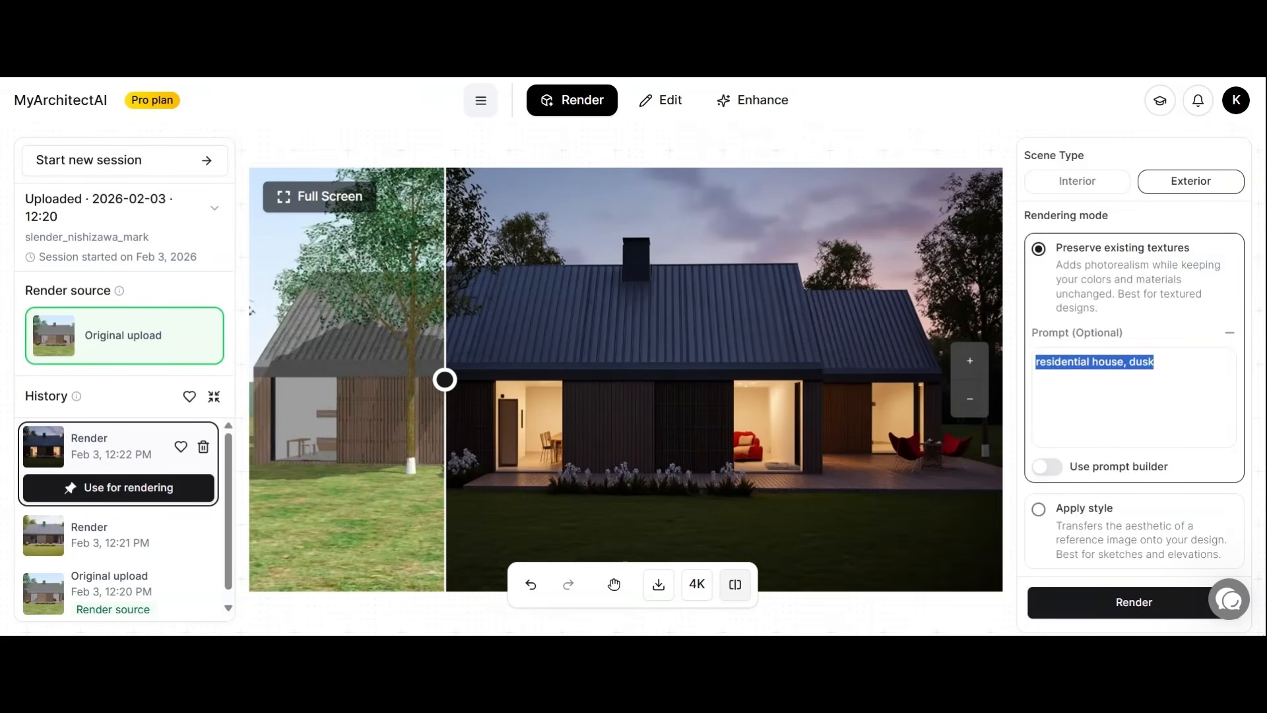
pyautogui.press('BackSpace')
pyautogui.click(1047, 466)
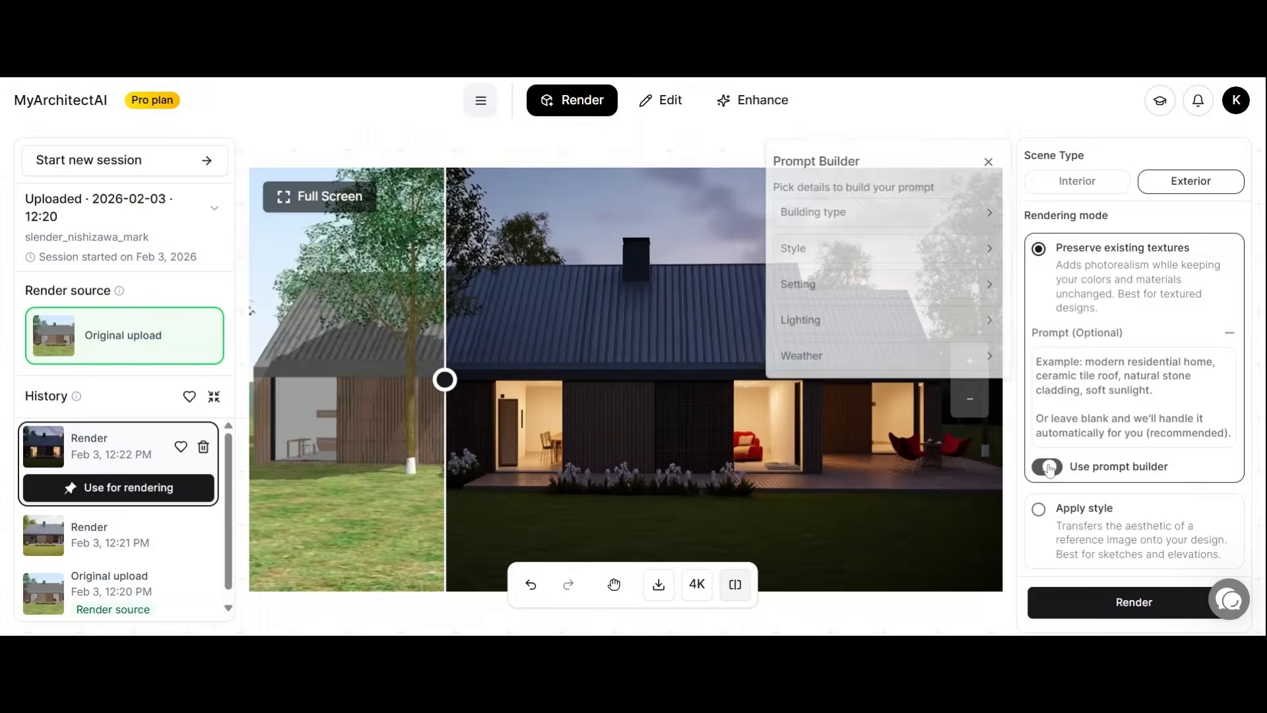
# Build a prompt from the keywords Single-family house, Suburban neighborhood and Hazy, and render the house with it
pyautogui.click(869, 209)
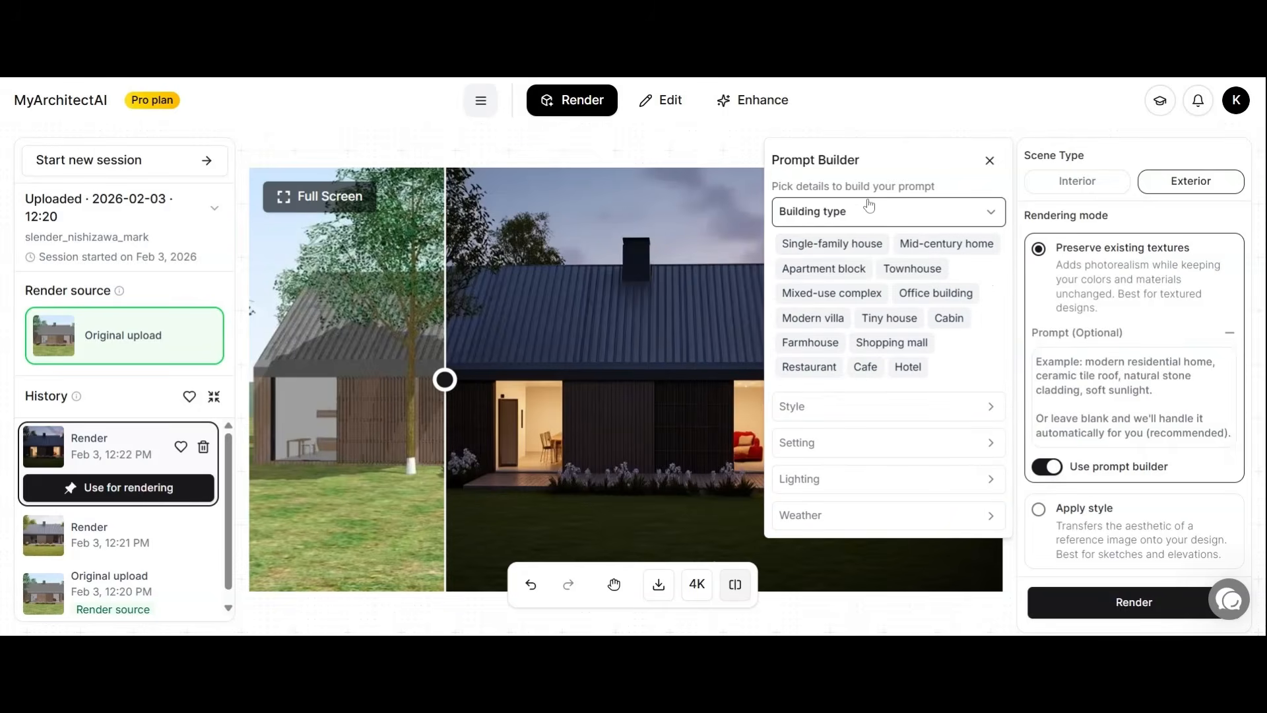
pyautogui.click(874, 250)
pyautogui.click(878, 445)
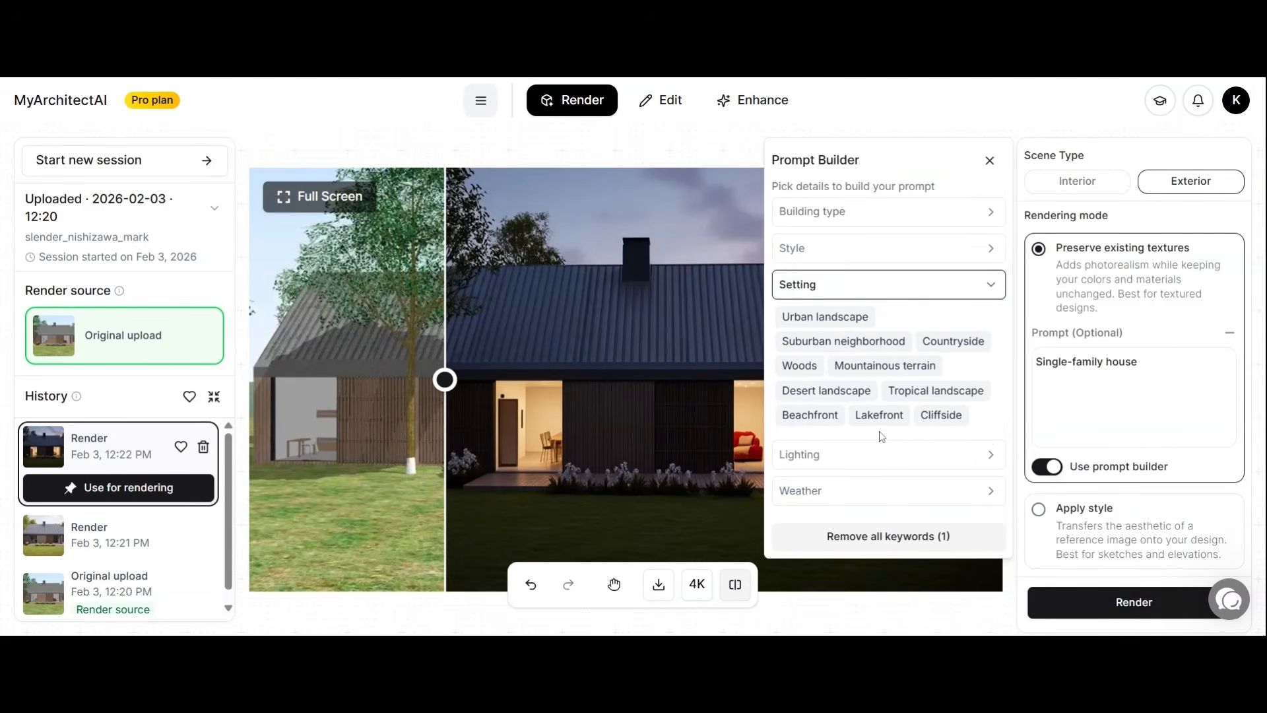
pyautogui.click(834, 341)
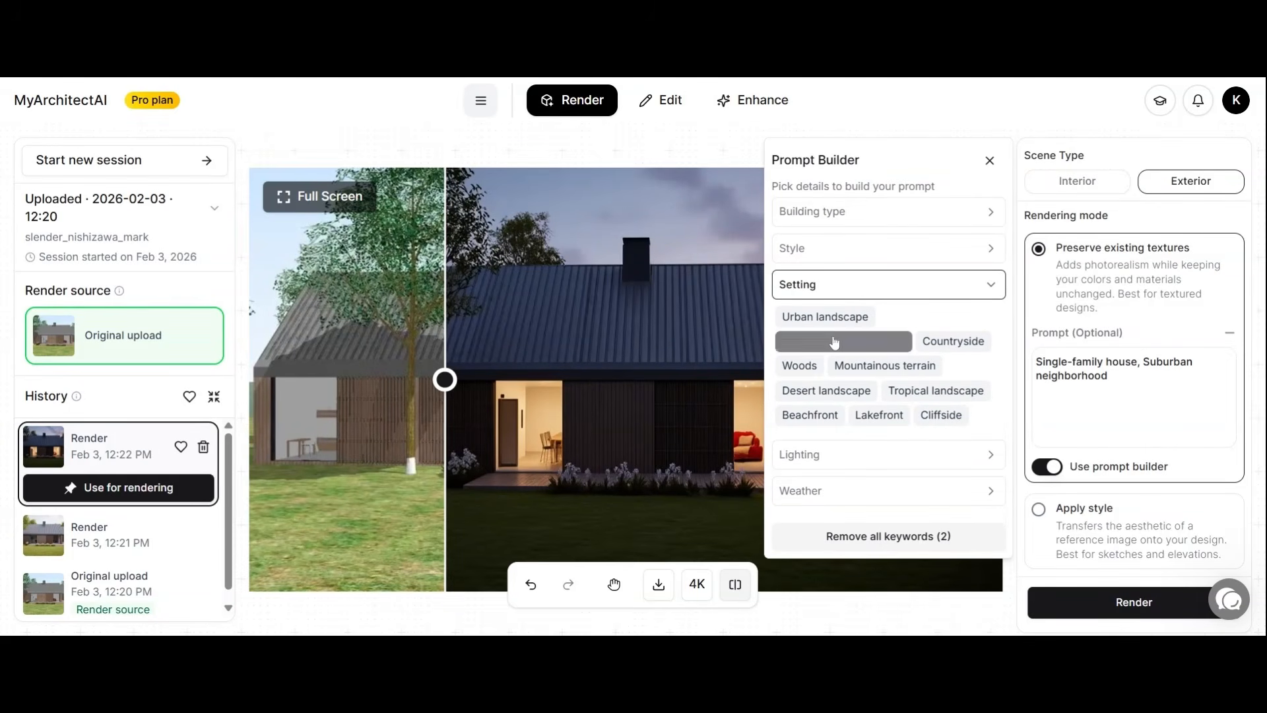
pyautogui.click(849, 489)
pyautogui.click(843, 413)
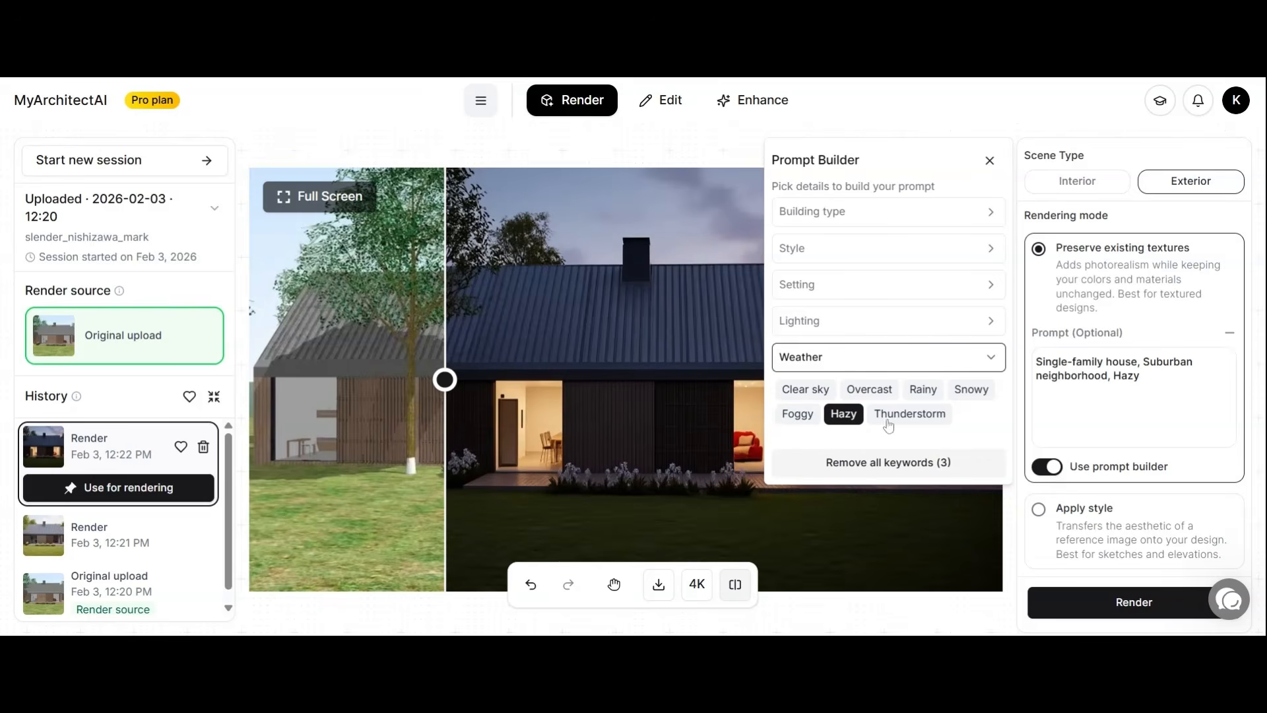
pyautogui.click(1109, 602)
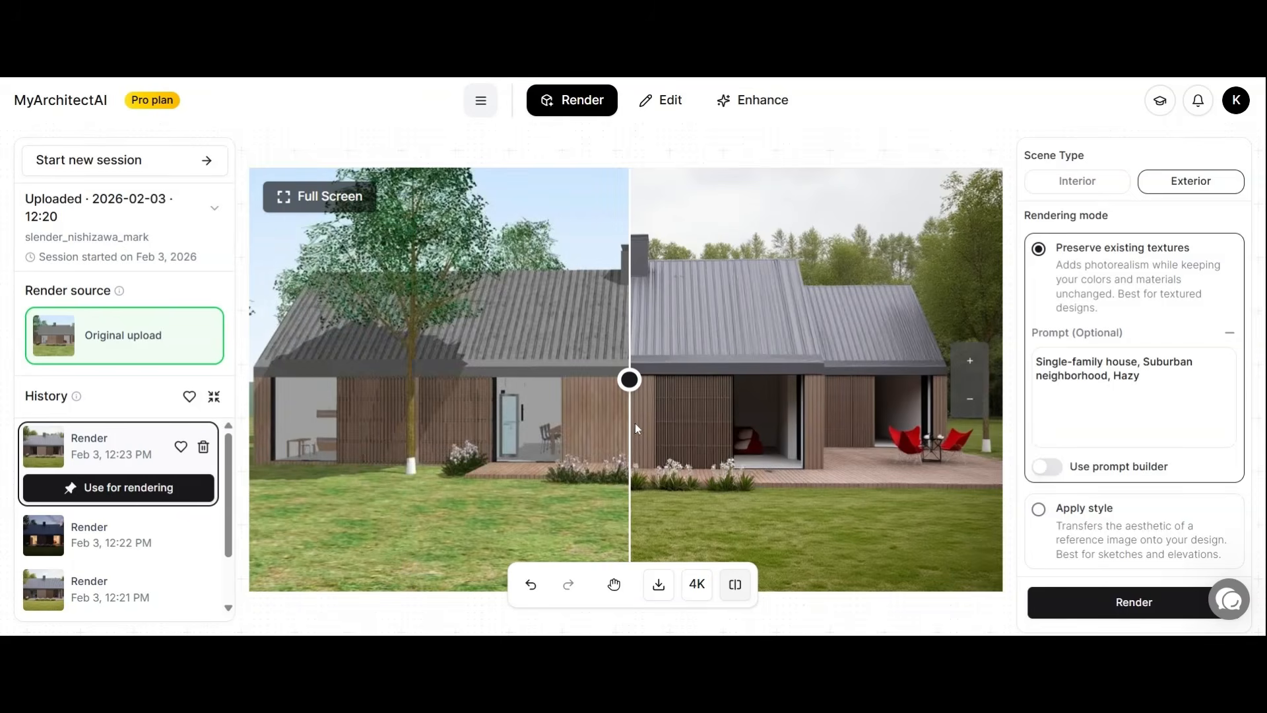
# Review the earlier renders in the history, return to the hazy one, and check its delete option while keeping the render
pyautogui.click(124, 597)
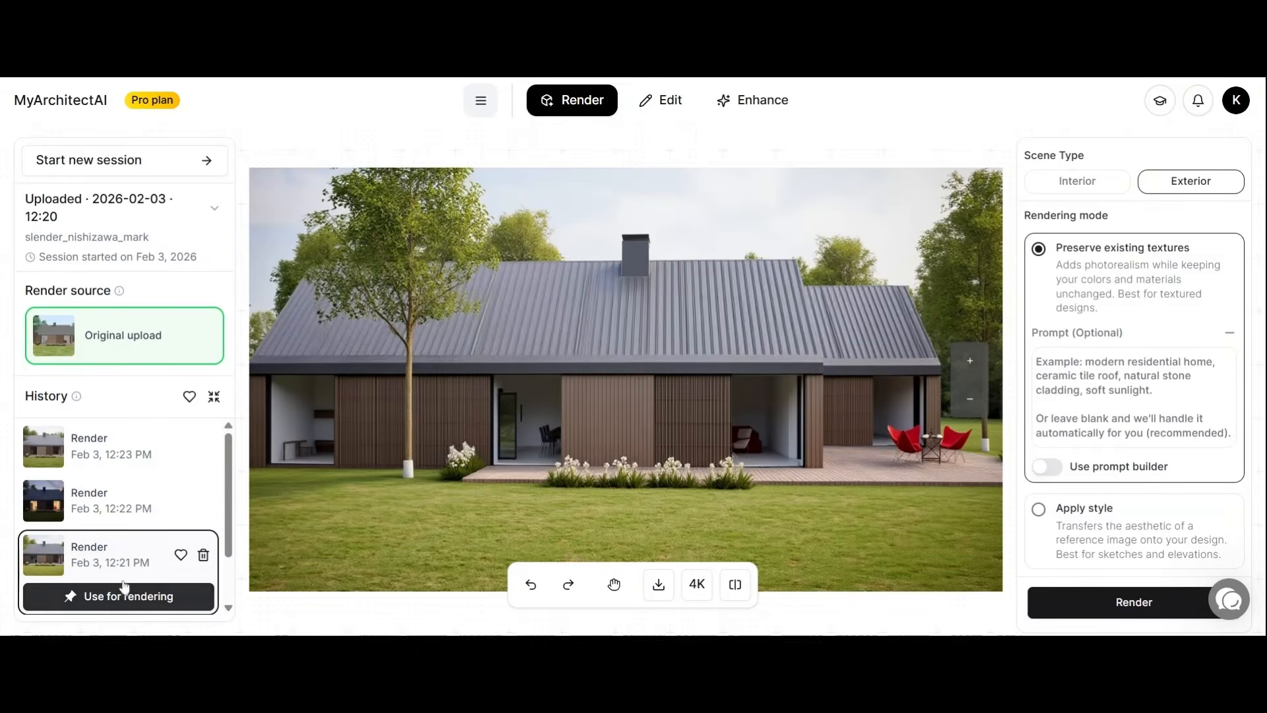
pyautogui.click(126, 499)
pyautogui.click(128, 449)
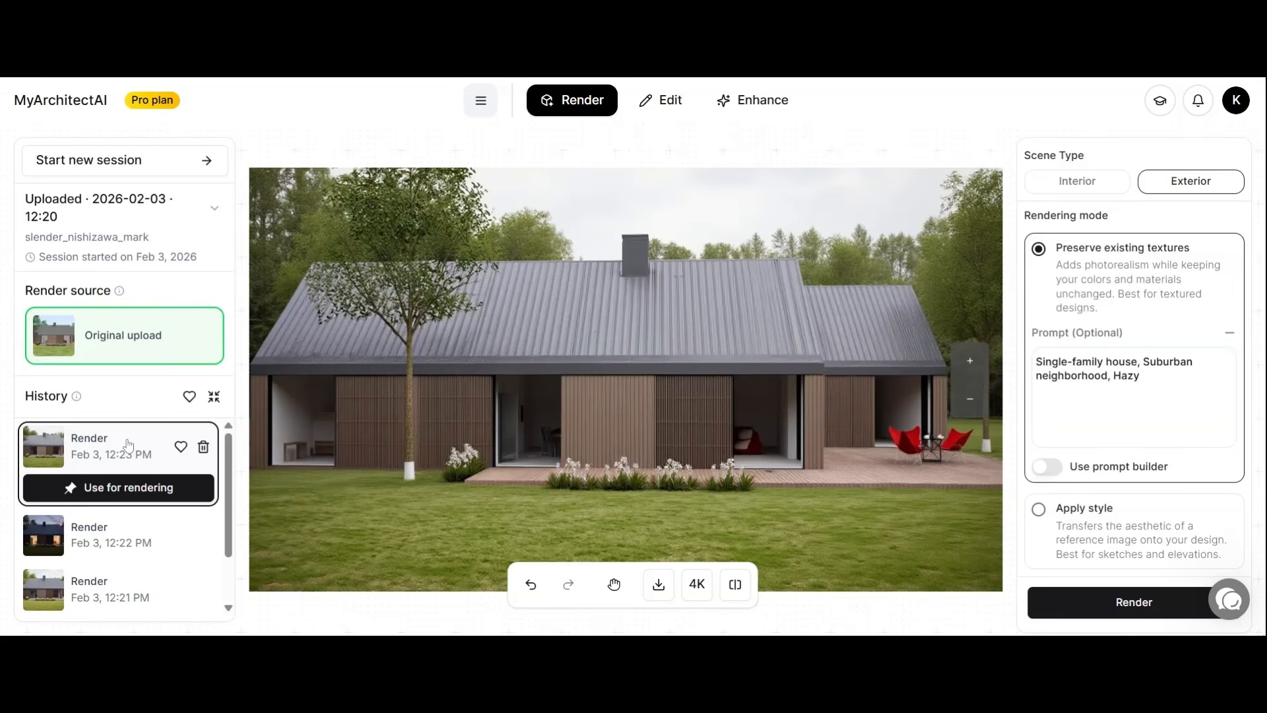
pyautogui.click(203, 447)
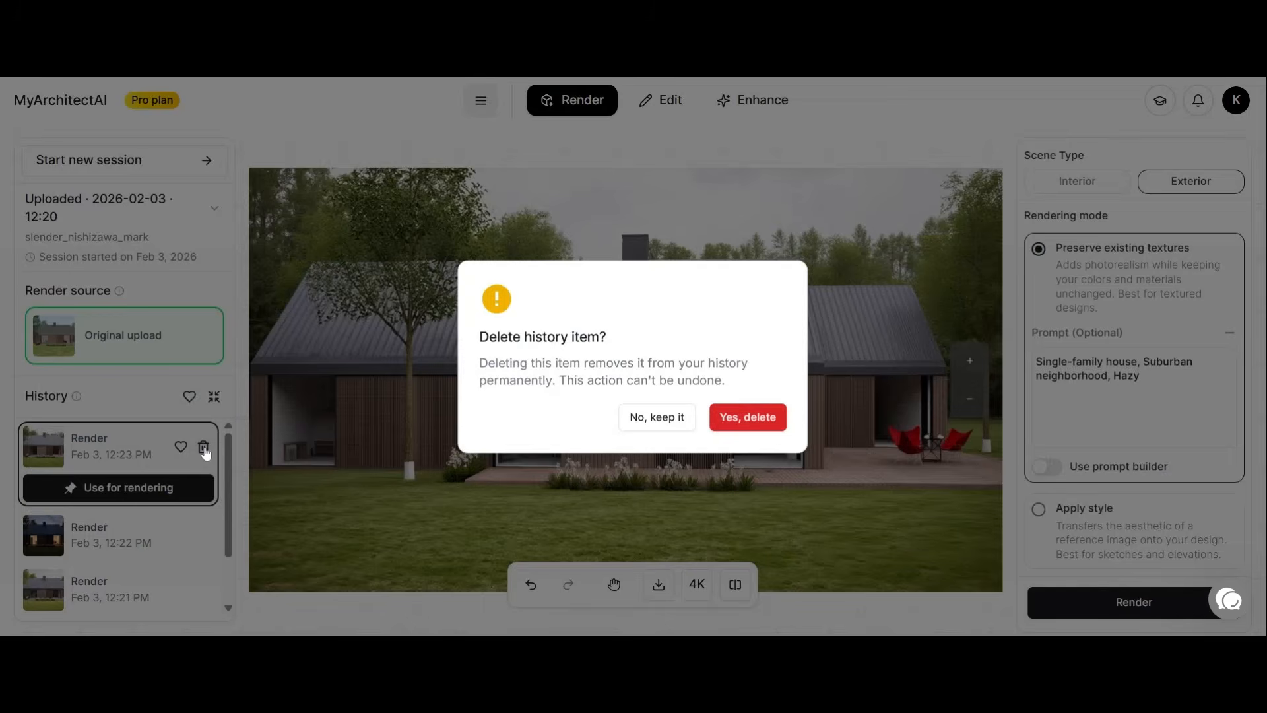
pyautogui.click(650, 418)
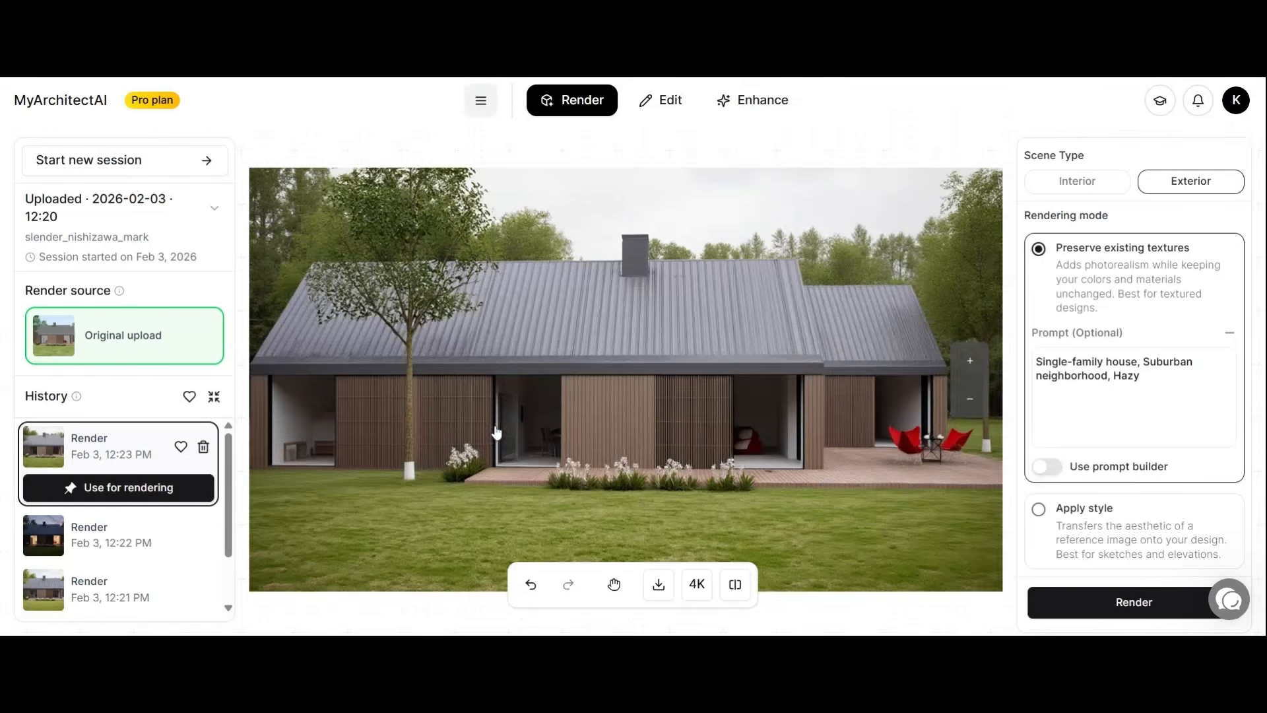
# Mark the hazy and dusk renders as favorites, and switch the history's favorites filter on and back off
pyautogui.click(180, 448)
pyautogui.click(181, 535)
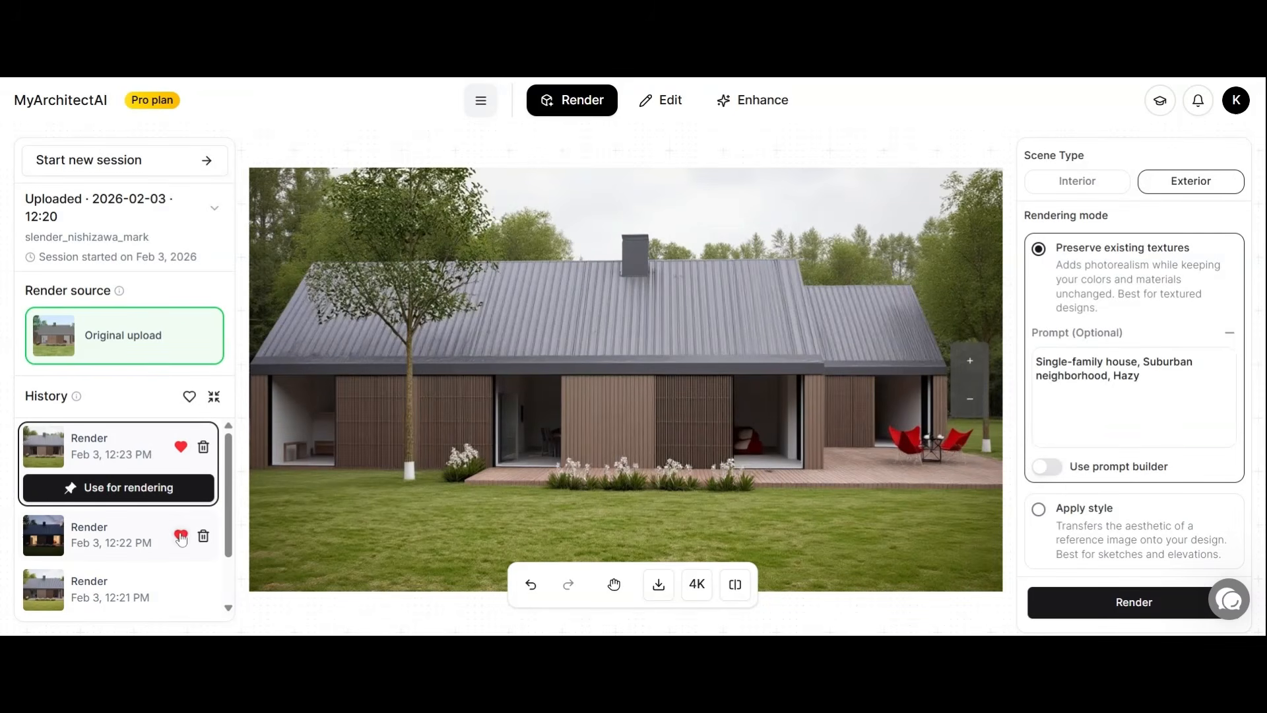
pyautogui.click(190, 397)
pyautogui.click(190, 396)
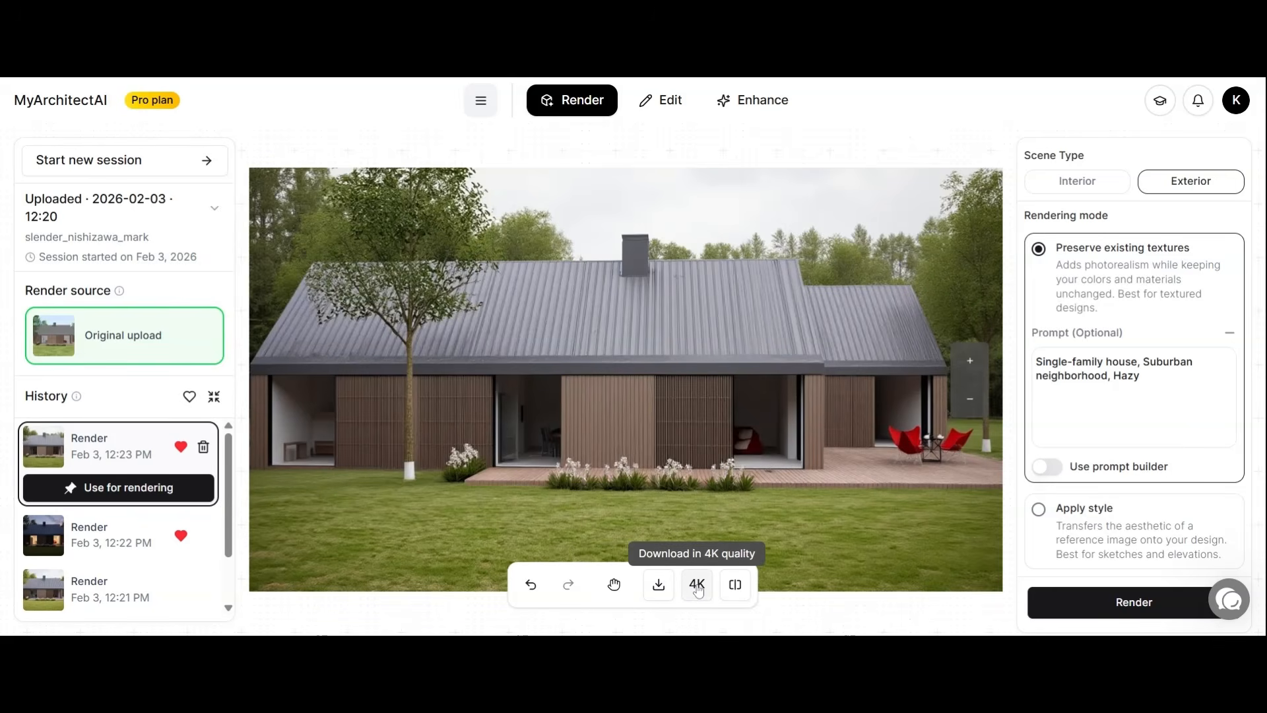
# Start a new session with the kitchen sketch uploaded as the render source
pyautogui.moveTo(658, 108)
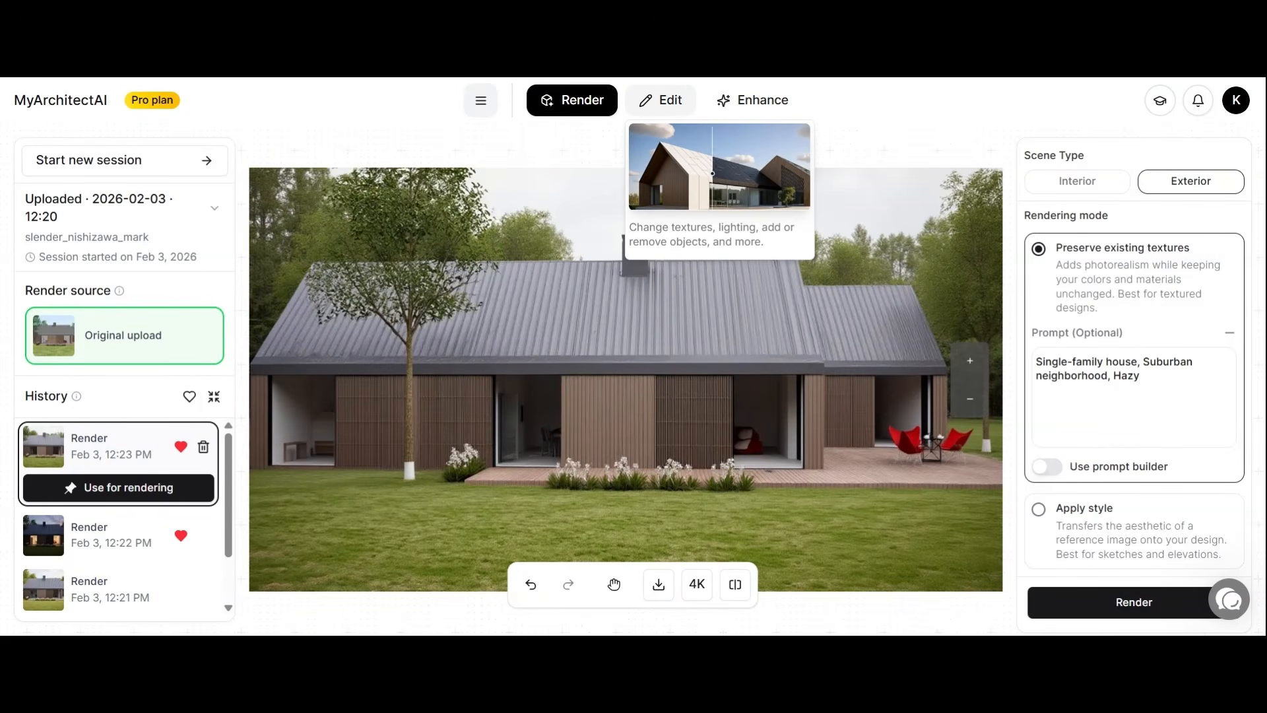
pyautogui.click(173, 173)
pyautogui.click(686, 417)
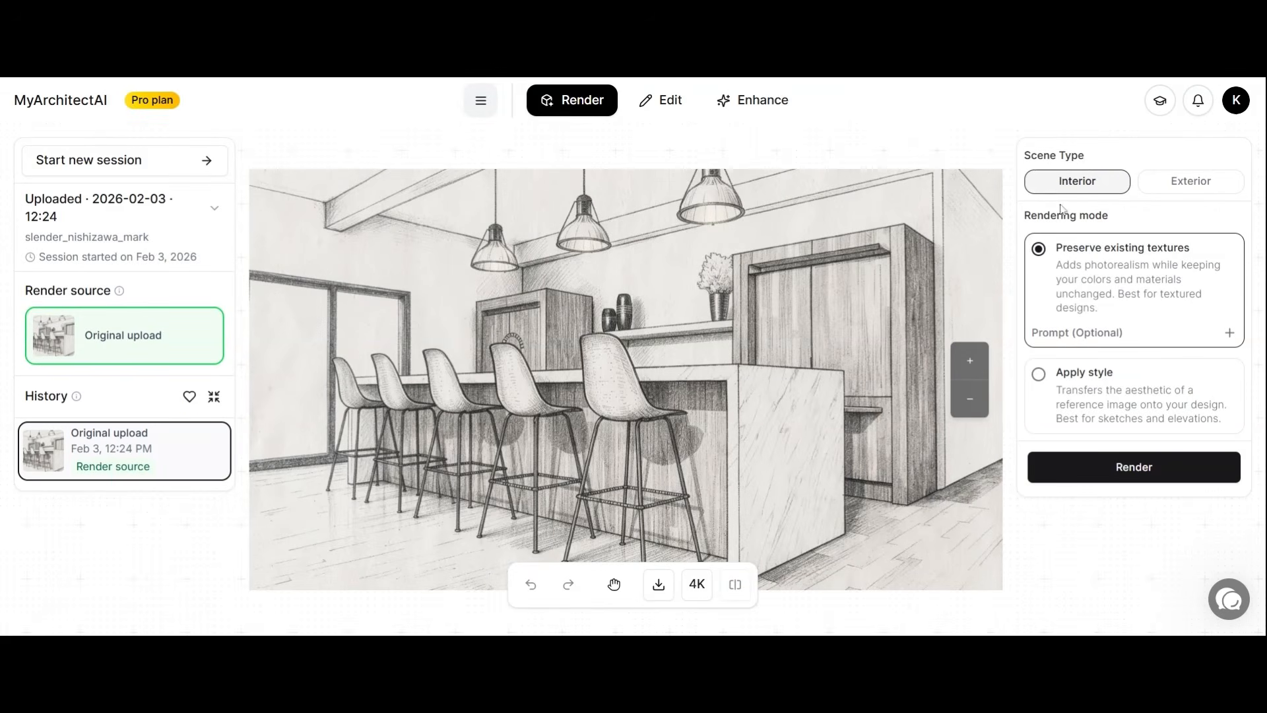
# Render the sketch with "modern kitchen, gold calacatta marble kitchen island, black bar stools, oak flooring, window overlooking the garden" and compare it with the original
pyautogui.click(1229, 332)
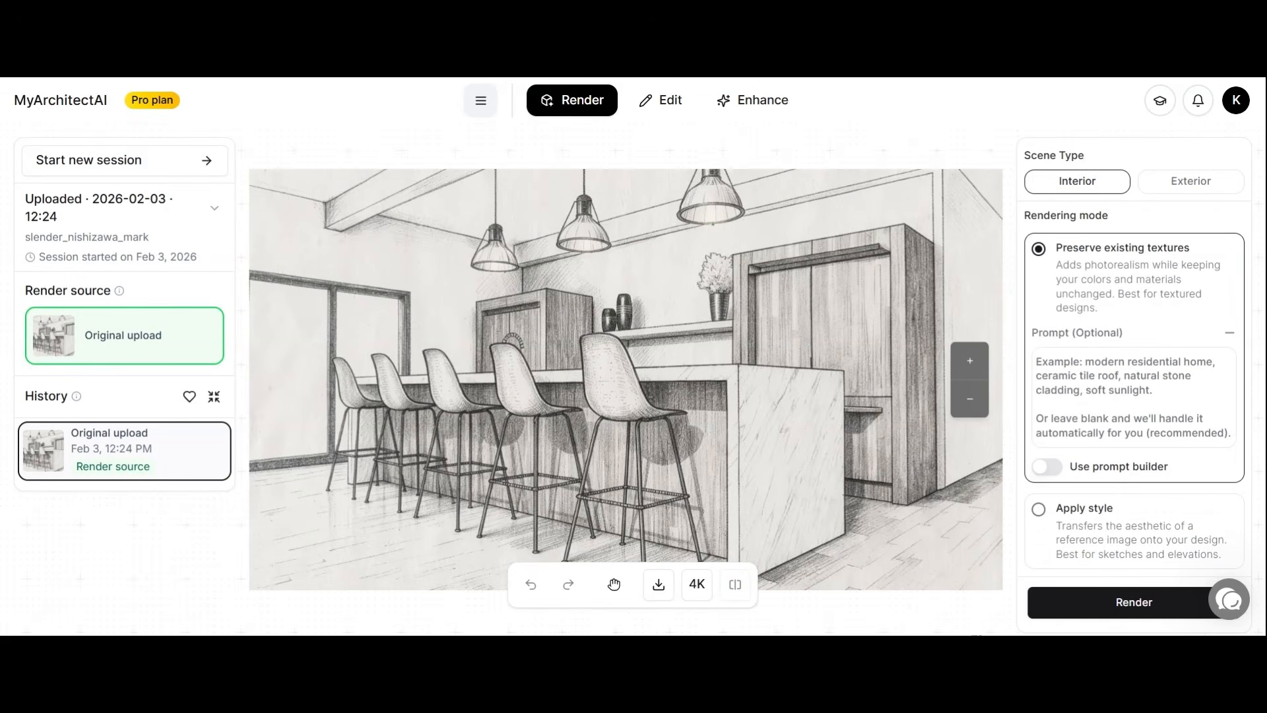
pyautogui.write('modern kitchen, ')
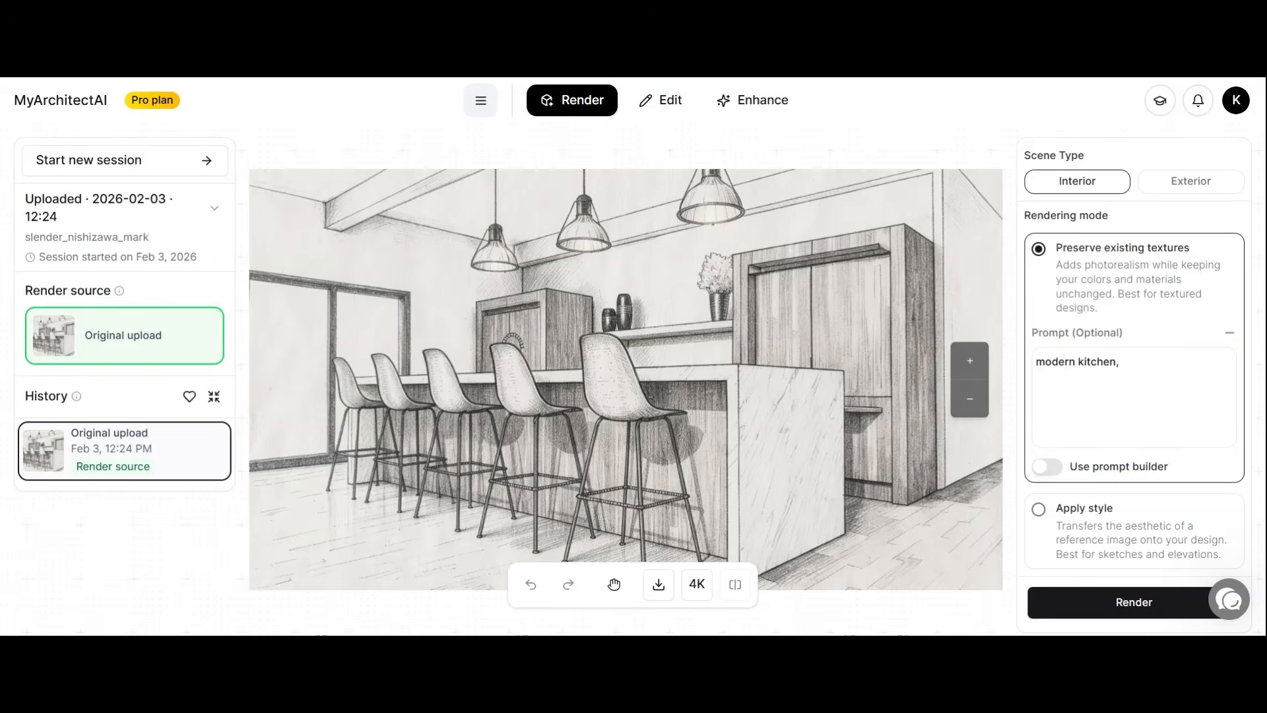
pyautogui.write('gold calacatta marble kitchen island, black bar stools')
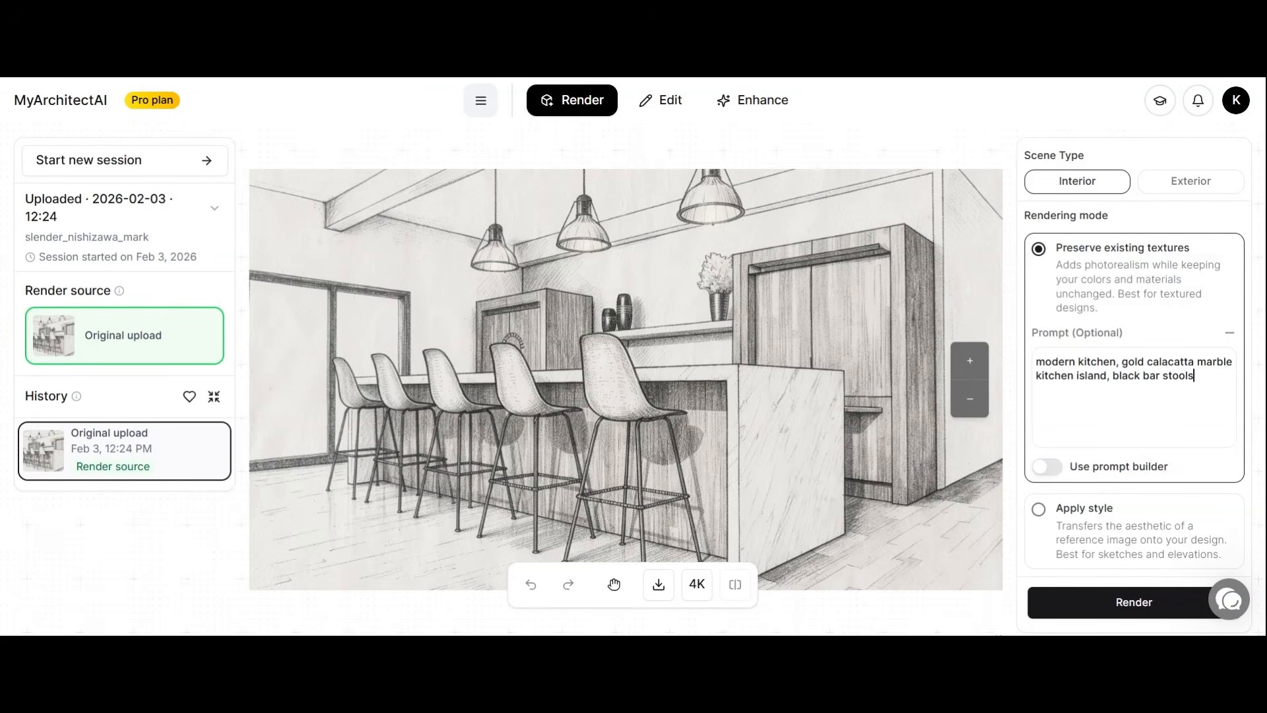
pyautogui.write(', oak flooring, window overlooking the garden')
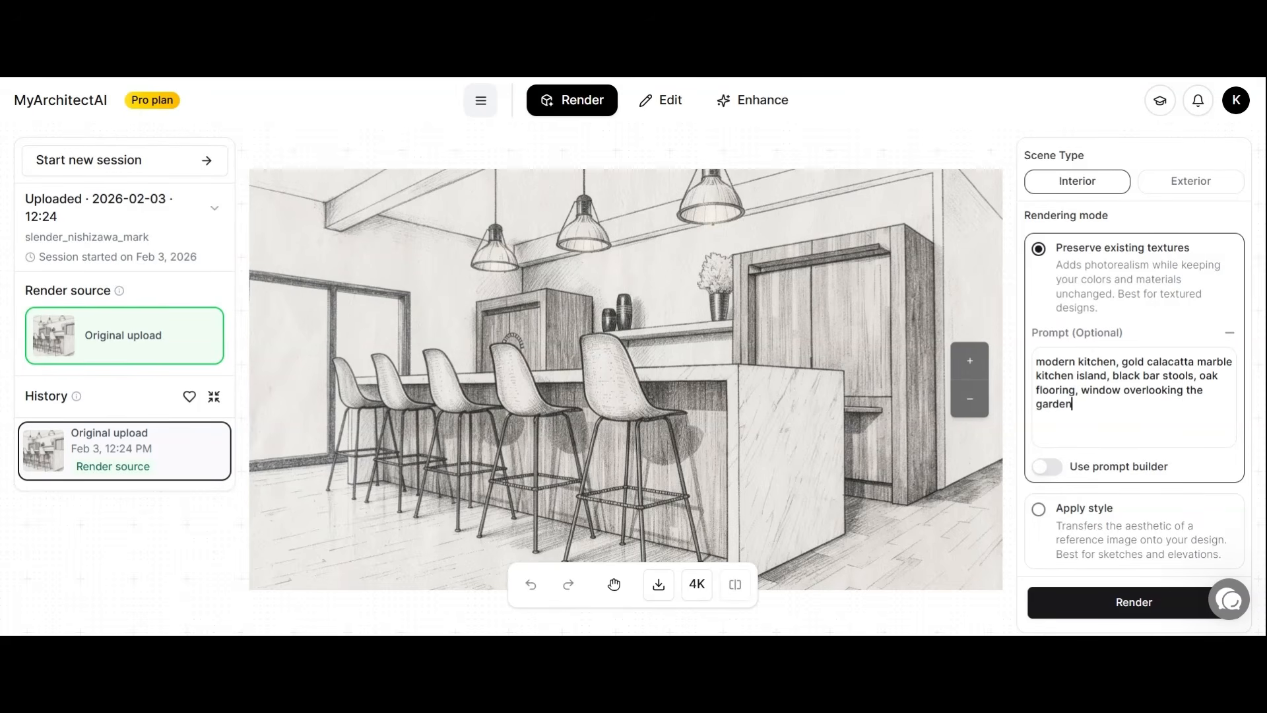
pyautogui.click(1115, 599)
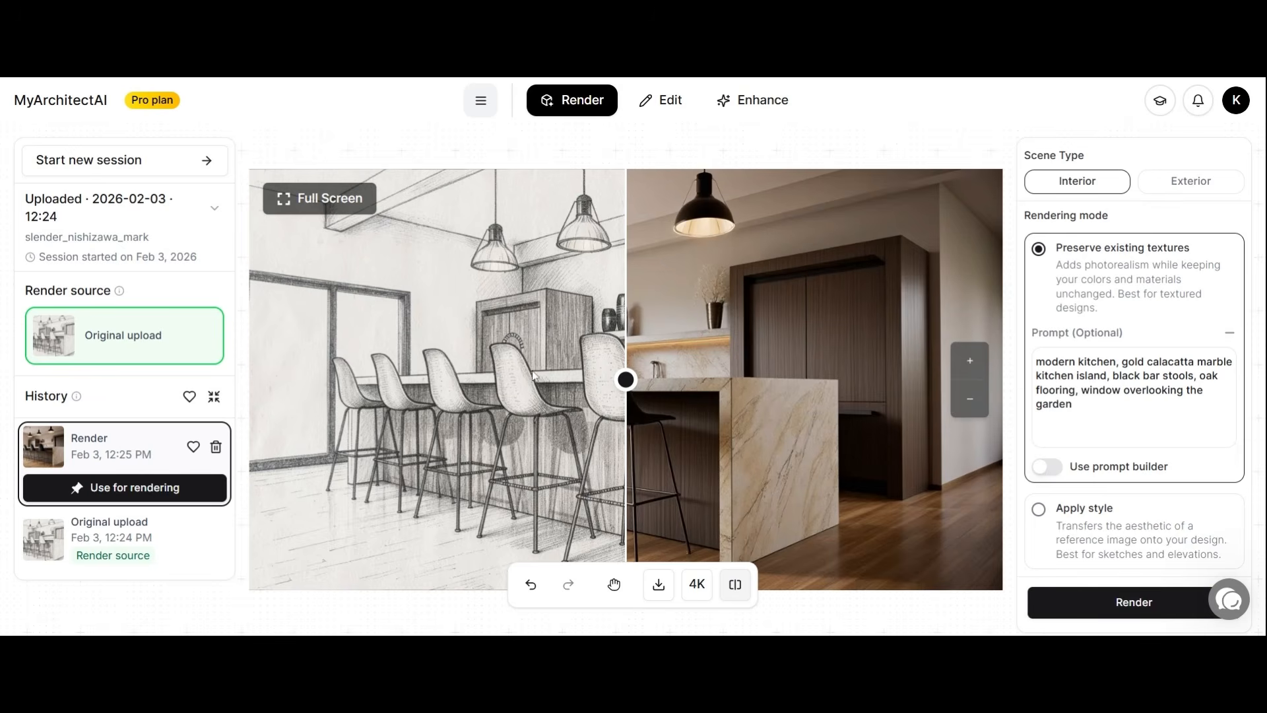
pyautogui.moveTo(627, 380)
pyautogui.mouseDown()
pyautogui.moveTo(249, 380)
pyautogui.moveTo(880, 380)
pyautogui.mouseUp()
pyautogui.moveTo(903, 429); pyautogui.dragTo(624, 443)
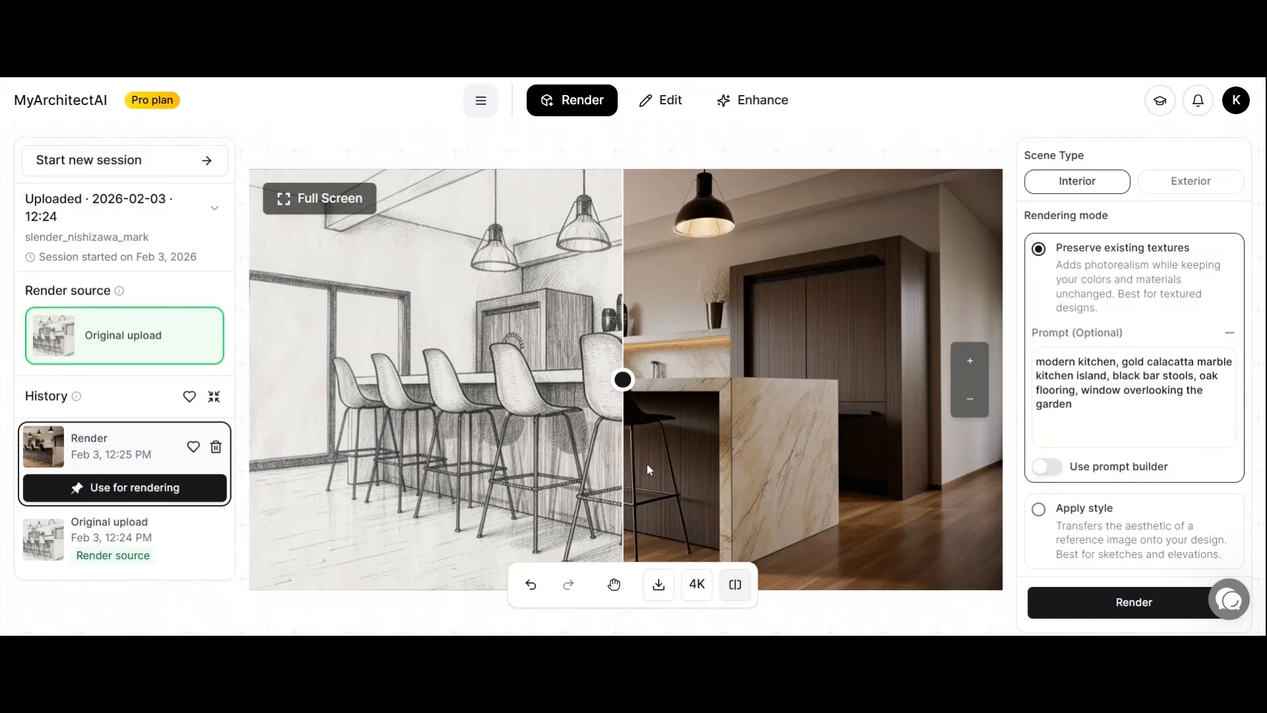
# Switch the rendering mode to Apply style and upload the white kitchen photo as a custom style reference
pyautogui.click(1102, 528)
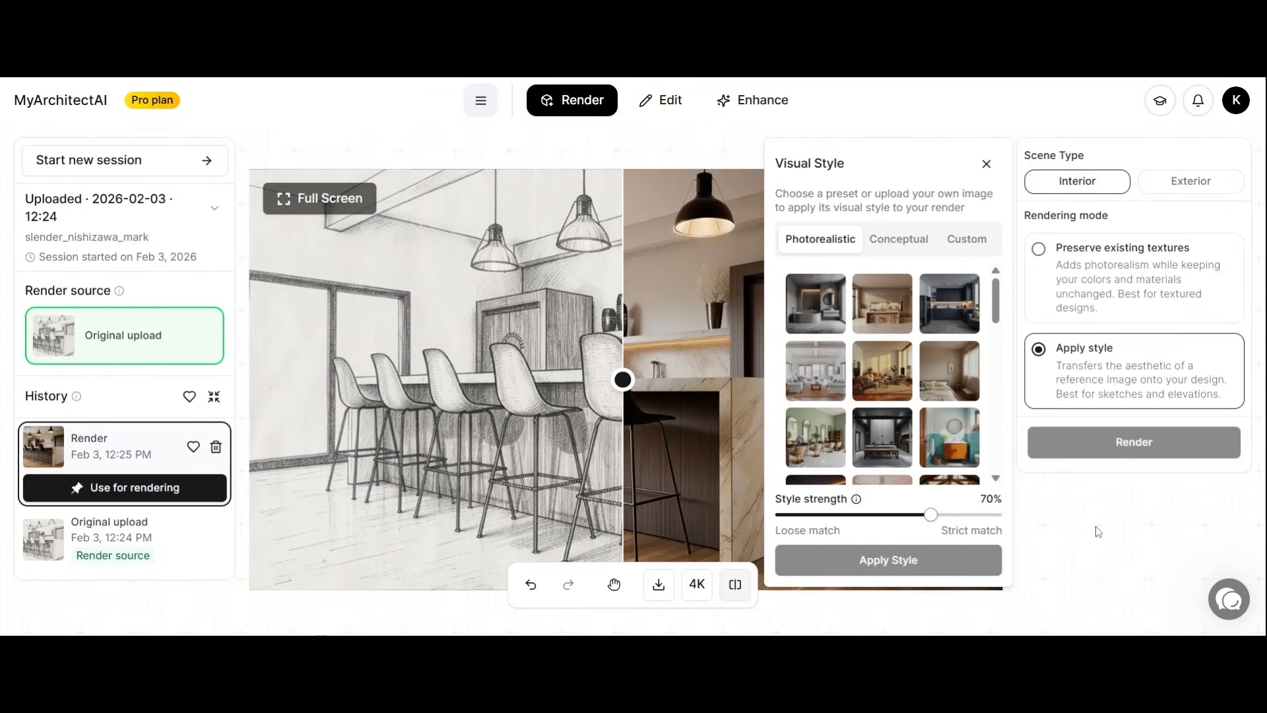
pyautogui.click(901, 245)
pyautogui.click(961, 242)
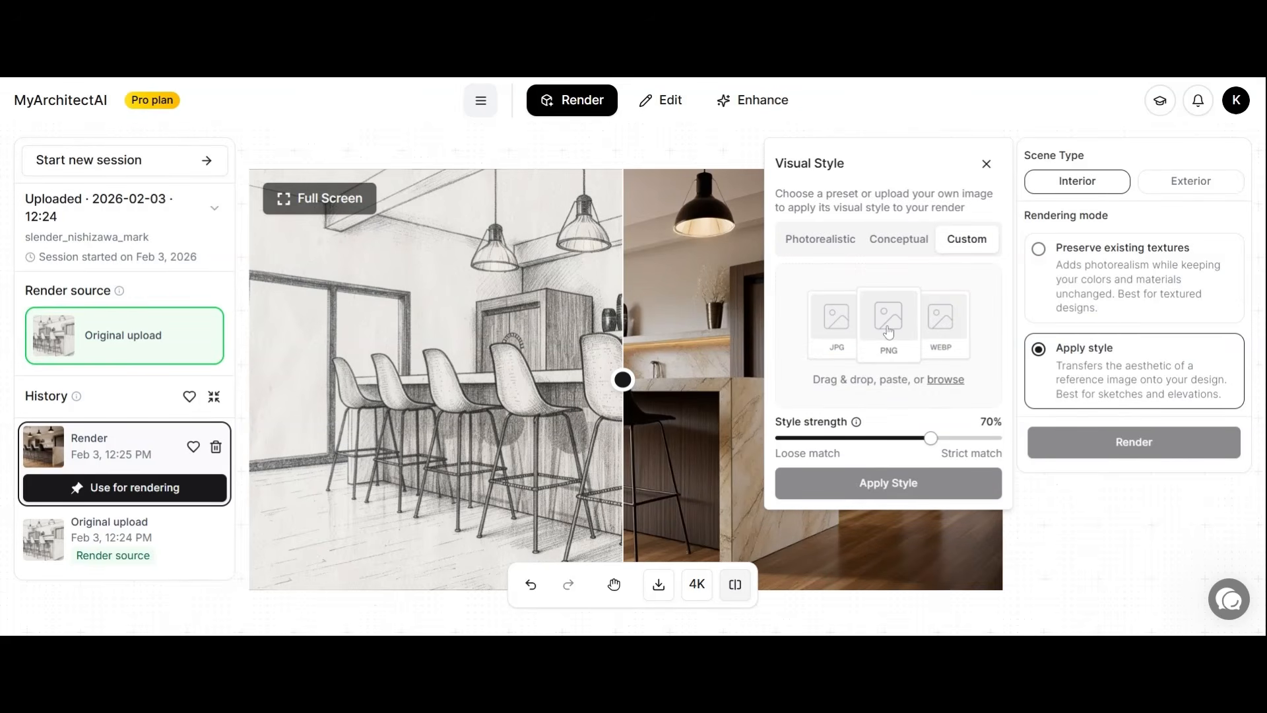
pyautogui.click(888, 332)
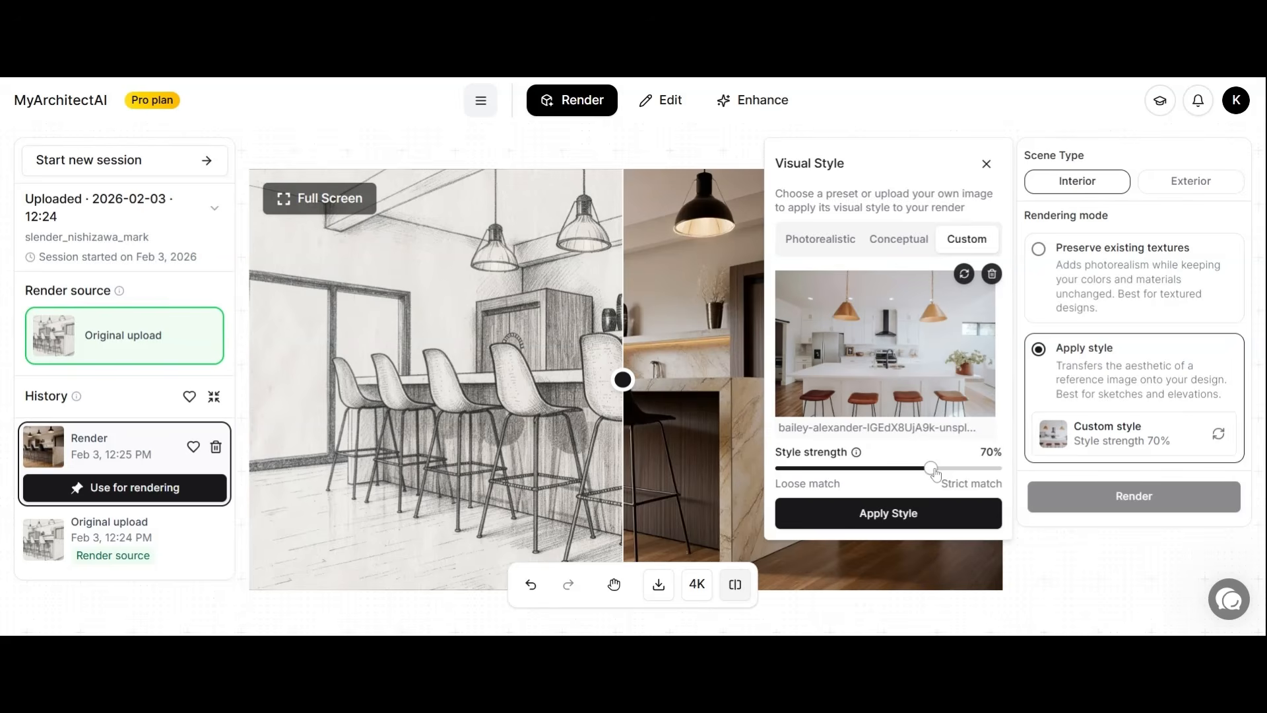
# Set the custom style's strength to 84%, apply the style and render the kitchen
pyautogui.moveTo(935, 474); pyautogui.dragTo(966, 471)
pyautogui.click(951, 514)
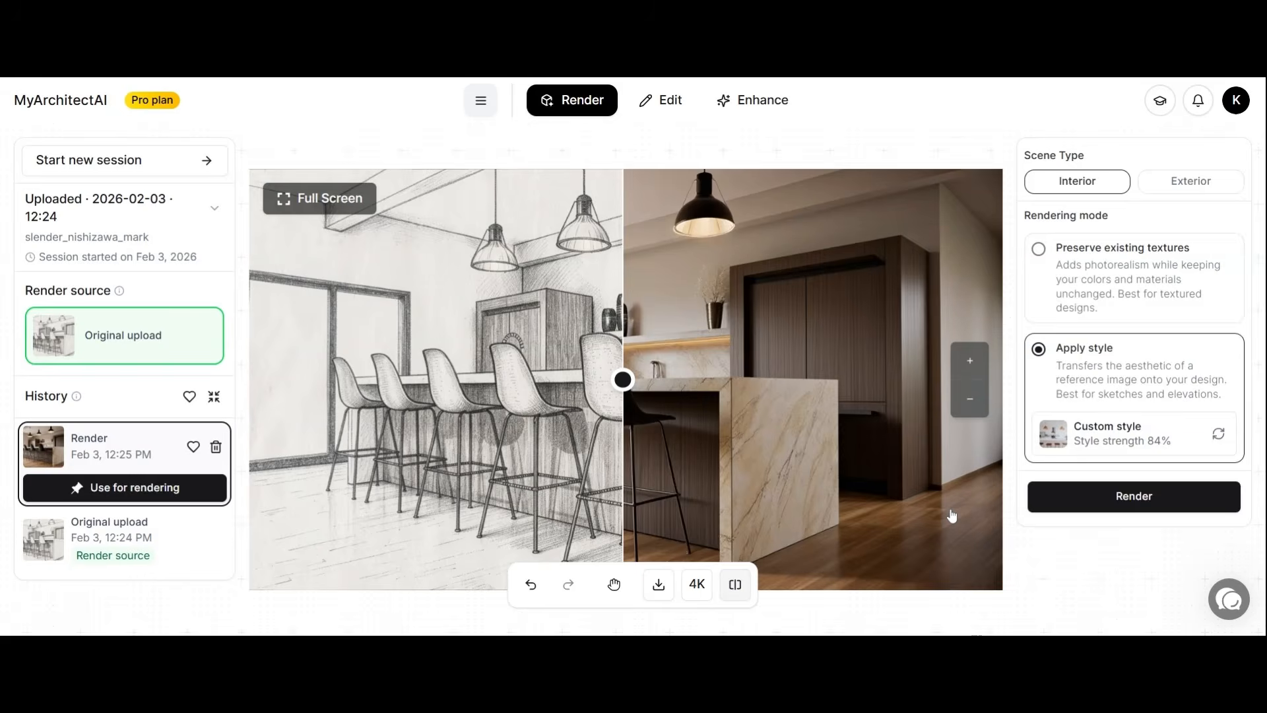
pyautogui.click(1069, 504)
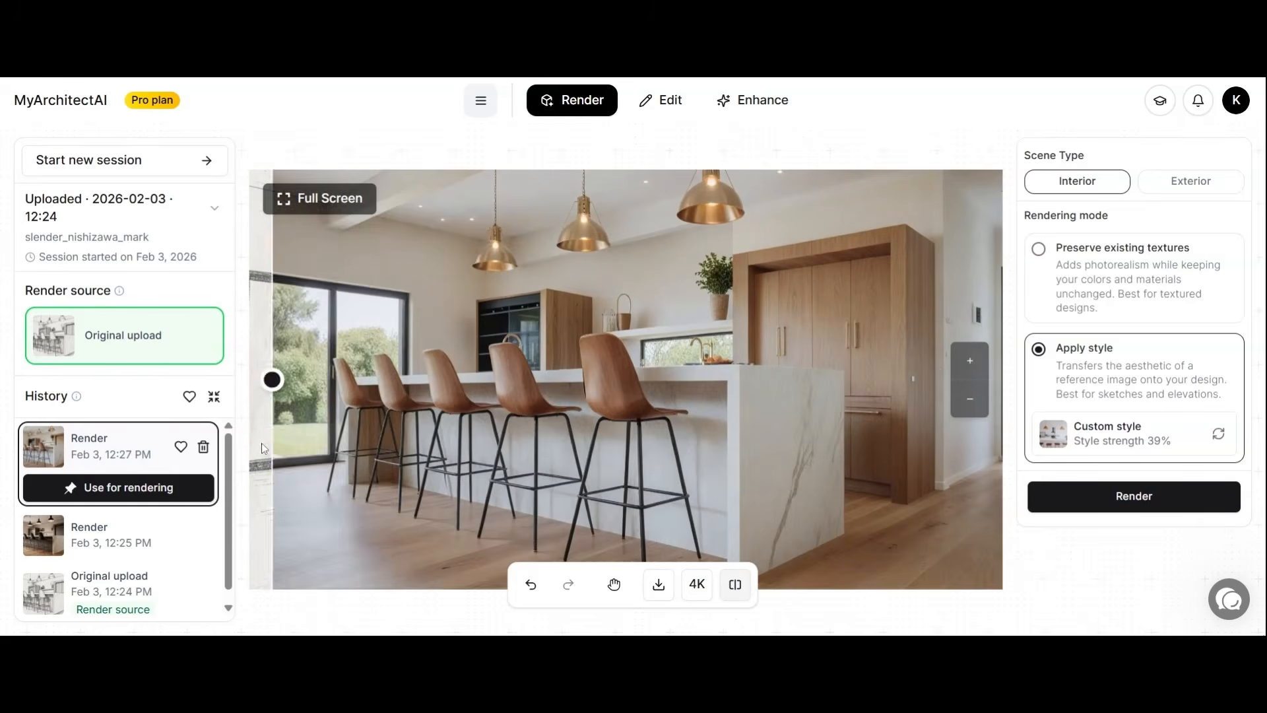
# Replace the custom style with the conceptual Bauhaus preset and render the kitchen sketch in it
pyautogui.click(1217, 436)
pyautogui.click(901, 244)
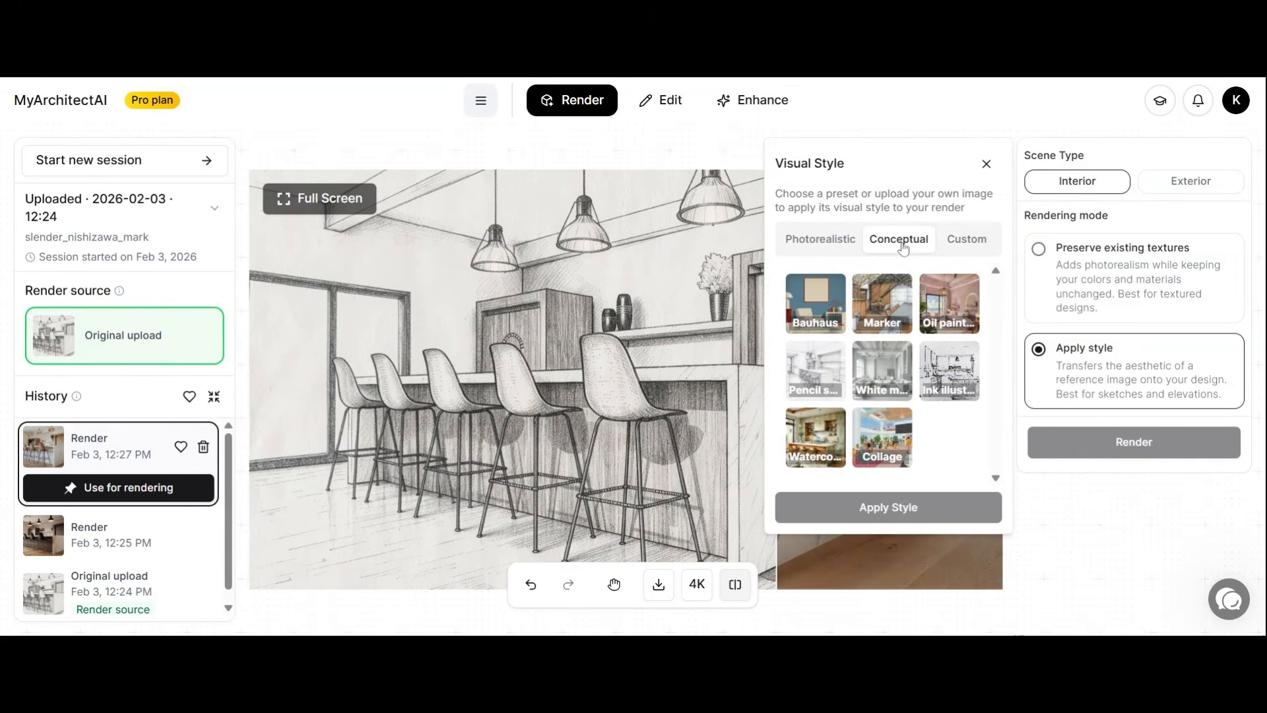
pyautogui.click(816, 307)
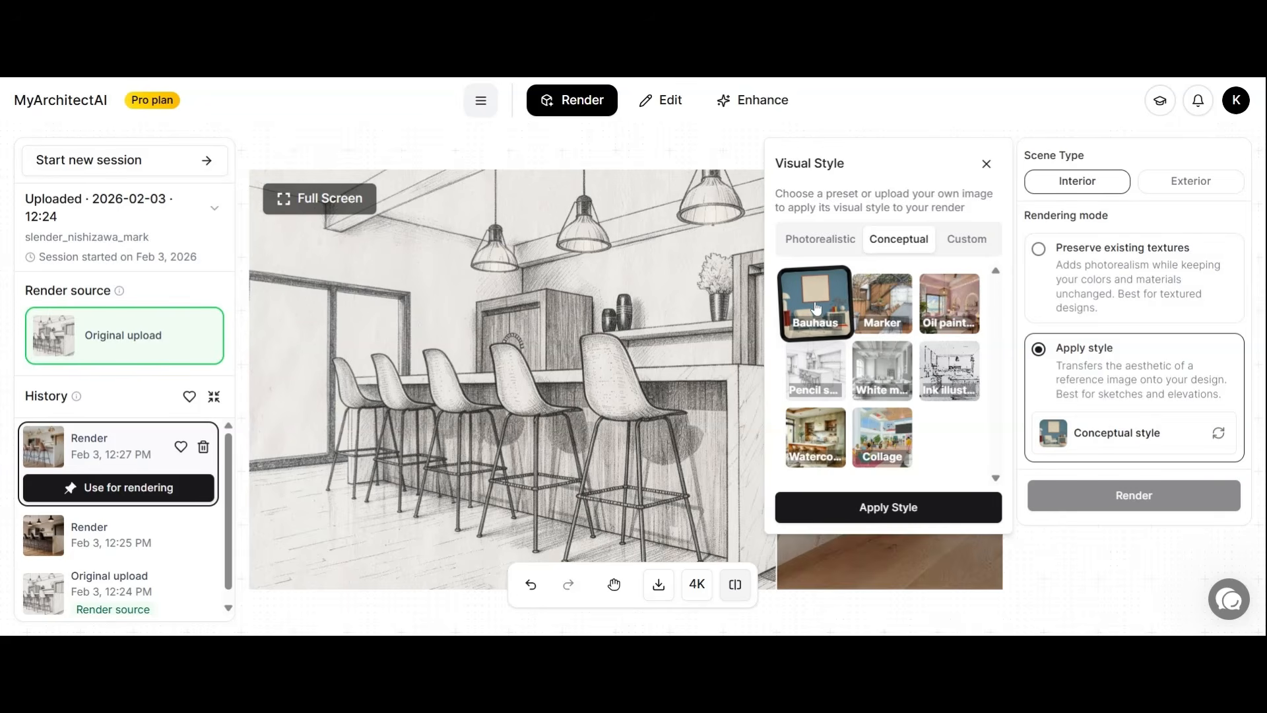
pyautogui.click(1050, 507)
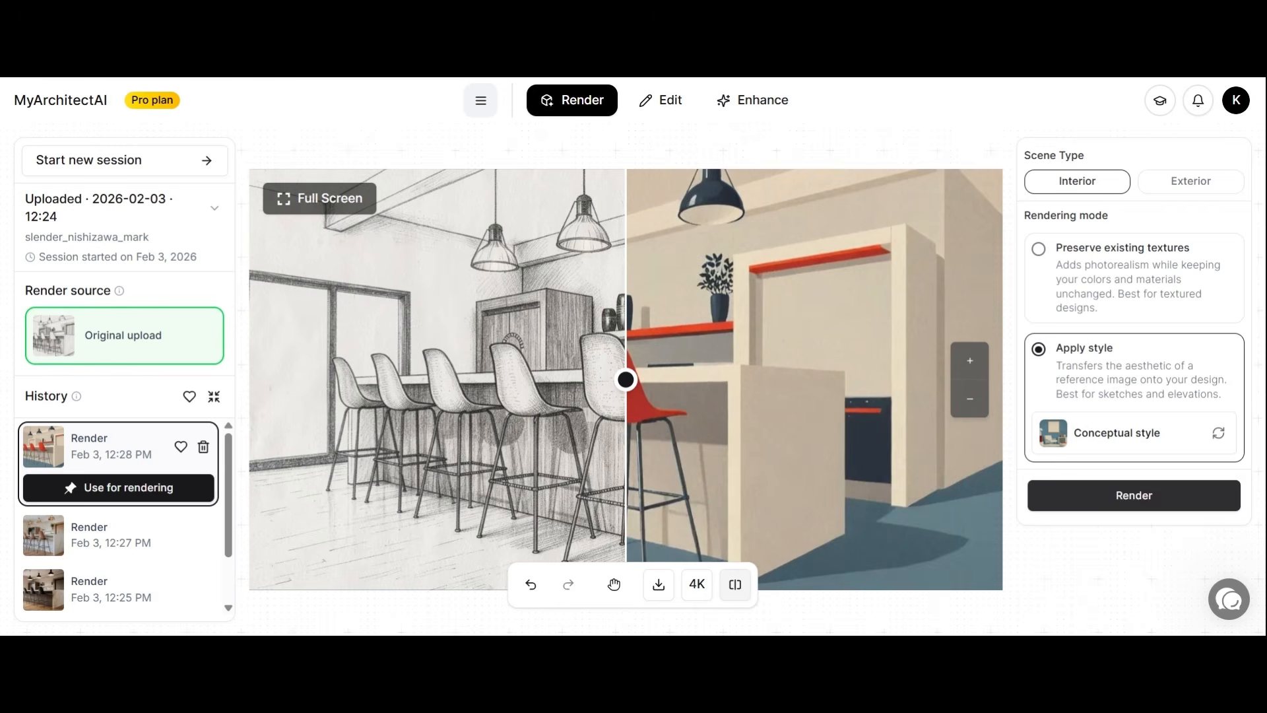
# Compare the Bauhaus kitchen render with the original sketch, and open the slender_nishizawa_mark project from the projects overview
pyautogui.moveTo(221, 443)
pyautogui.mouseDown()
pyautogui.moveTo(904, 408)
pyautogui.moveTo(185, 457)
pyautogui.moveTo(611, 428)
pyautogui.mouseUp()
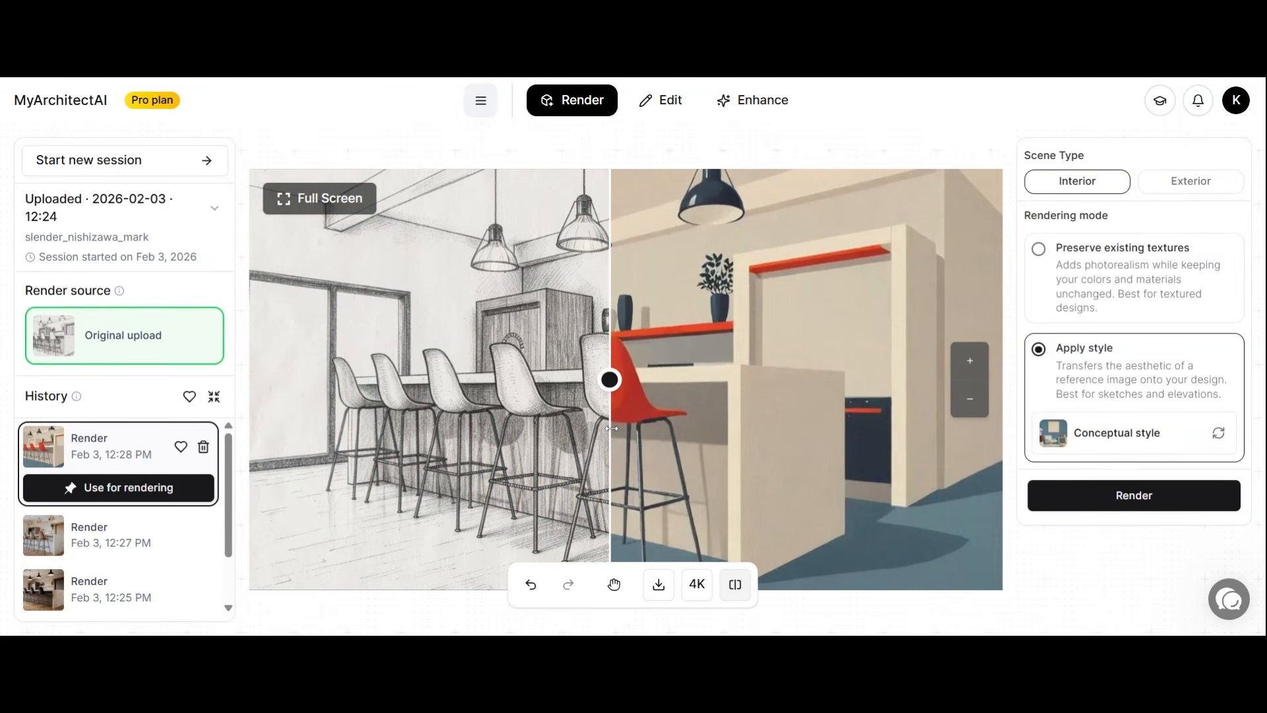
pyautogui.click(481, 103)
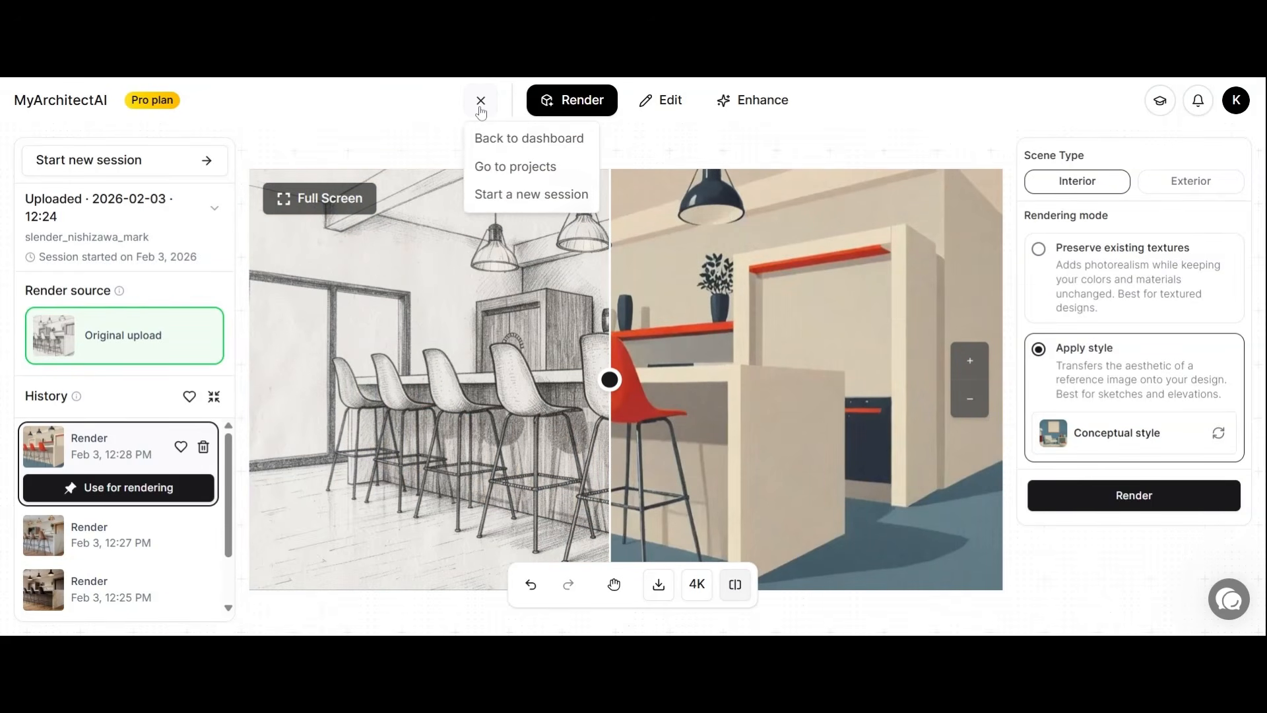
pyautogui.click(503, 165)
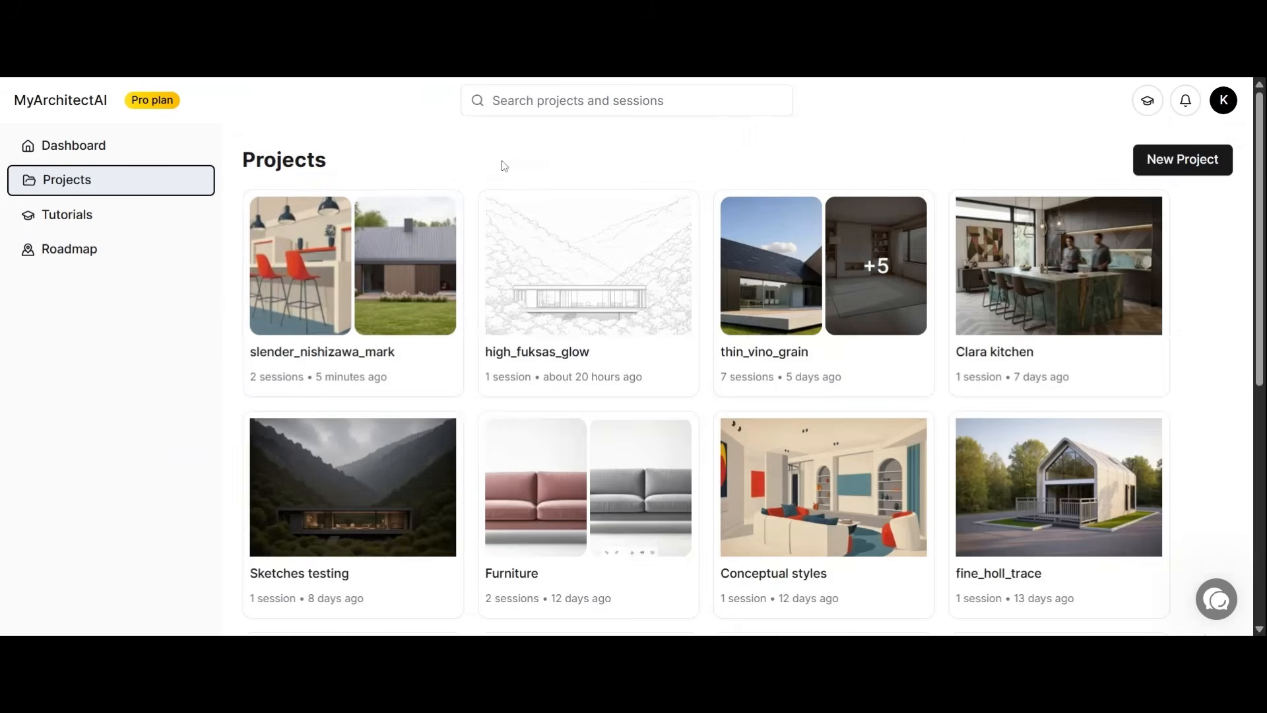
pyautogui.click(373, 251)
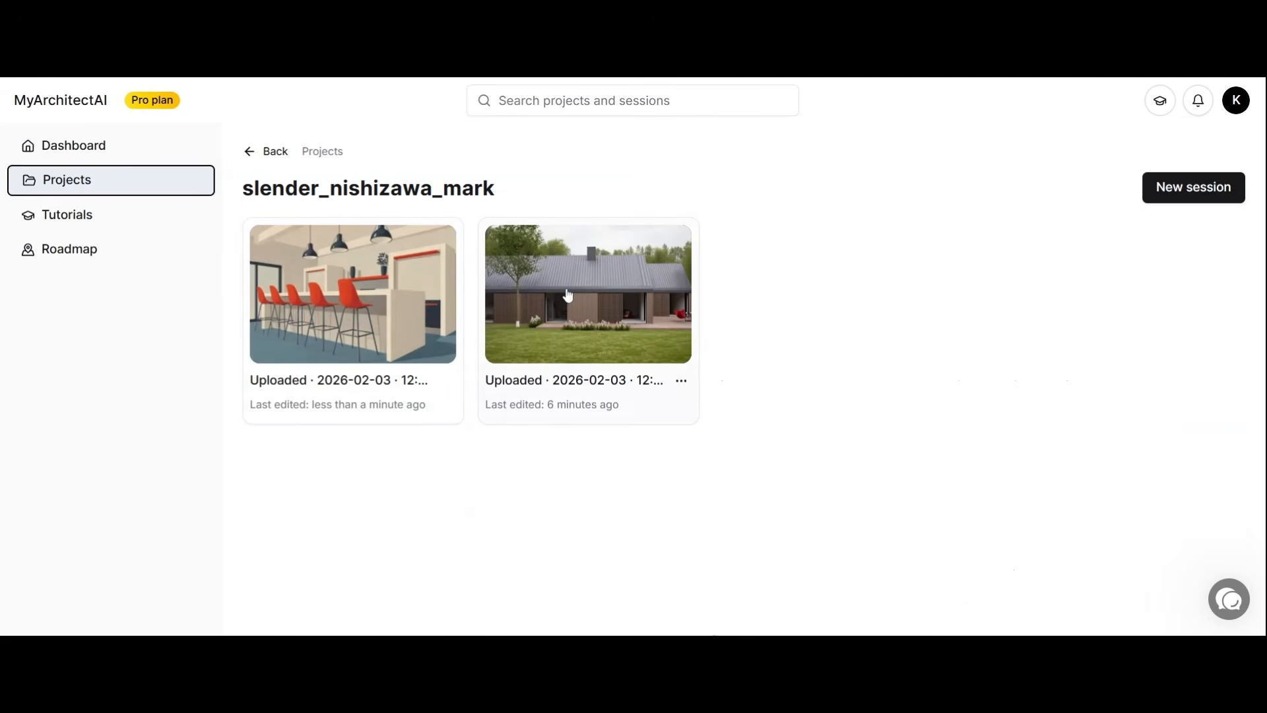
# Preview the earlier renders in the kitchen session's history, return to the Bauhaus one, and close the session details
pyautogui.click(429, 311)
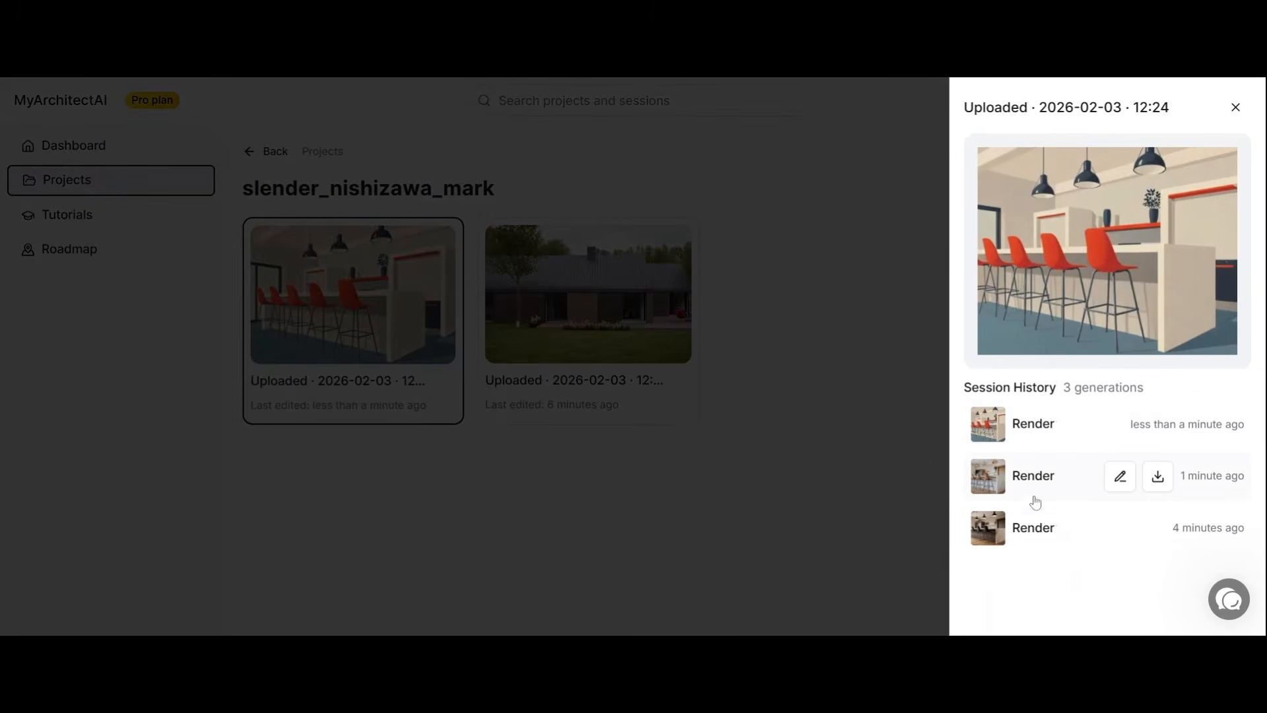
pyautogui.click(1032, 529)
pyautogui.click(1035, 485)
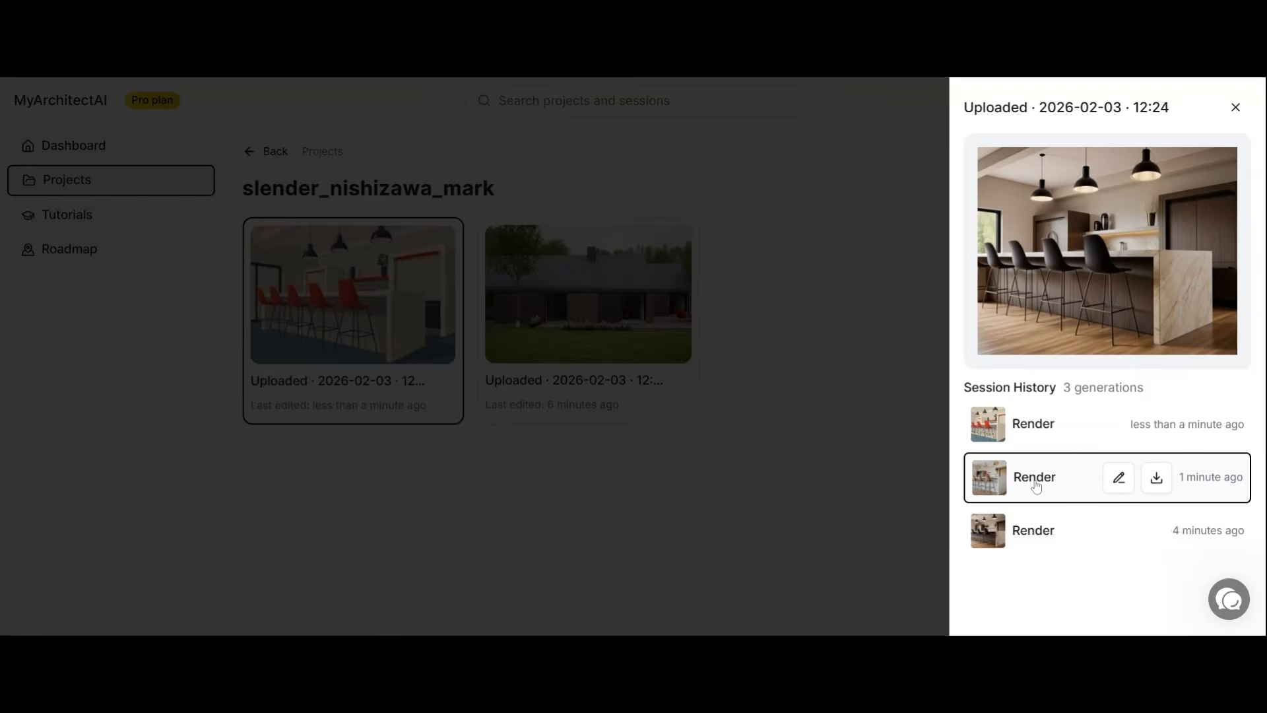
pyautogui.click(1035, 435)
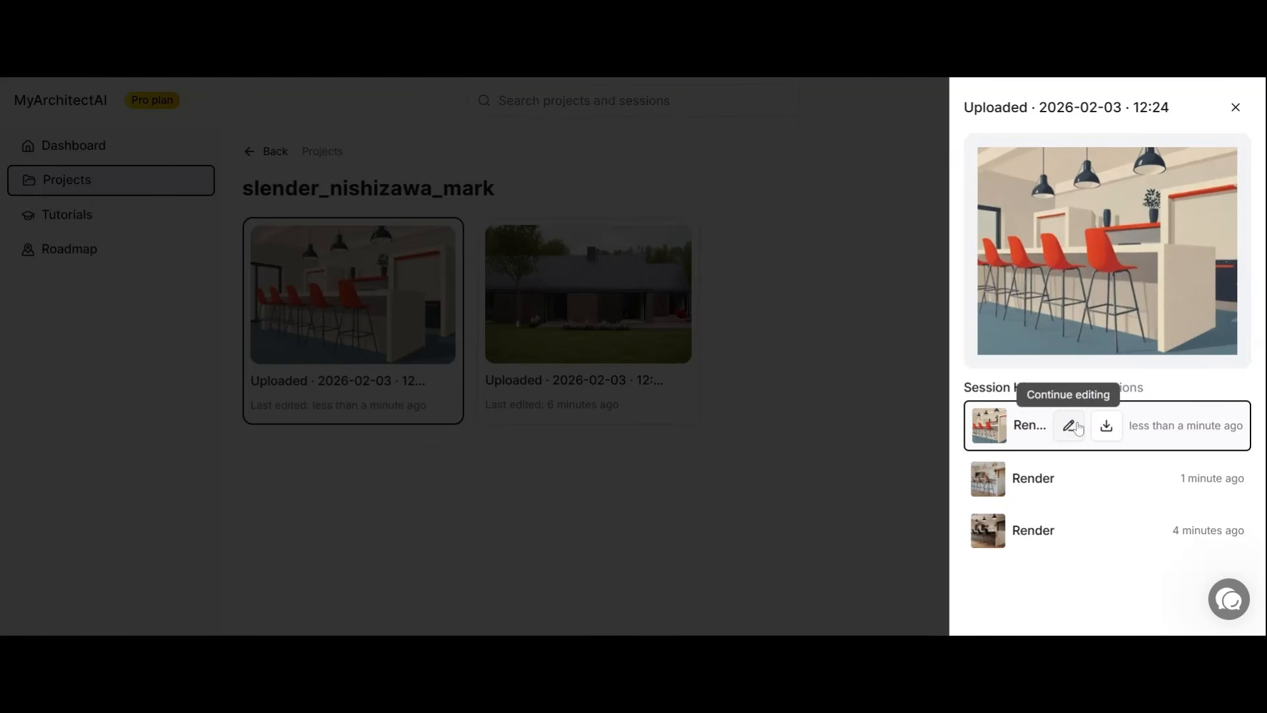
pyautogui.click(854, 457)
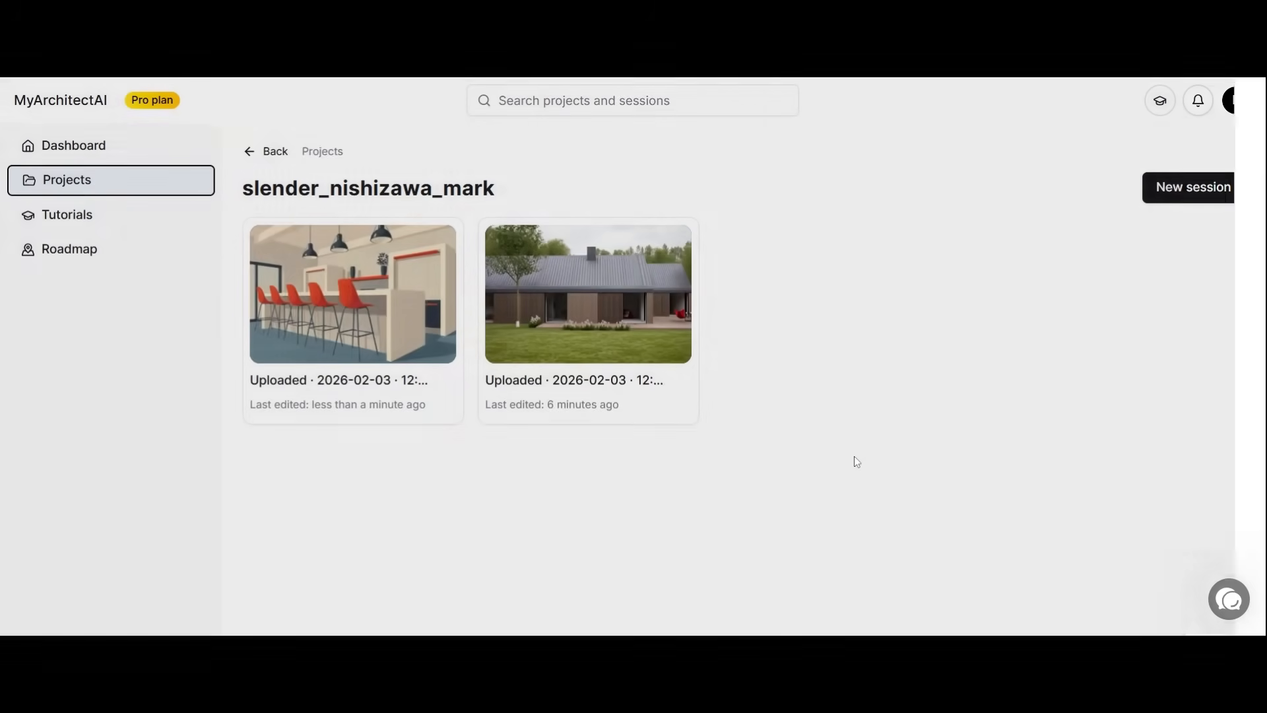